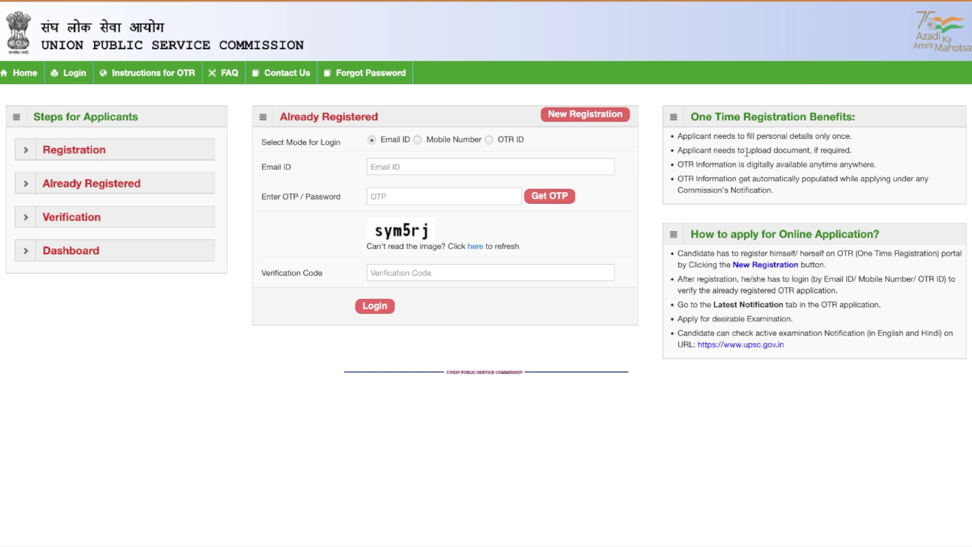
- Open the new One Time Registration form and answer No to whether the applicant has ever changed name
click(749, 268)
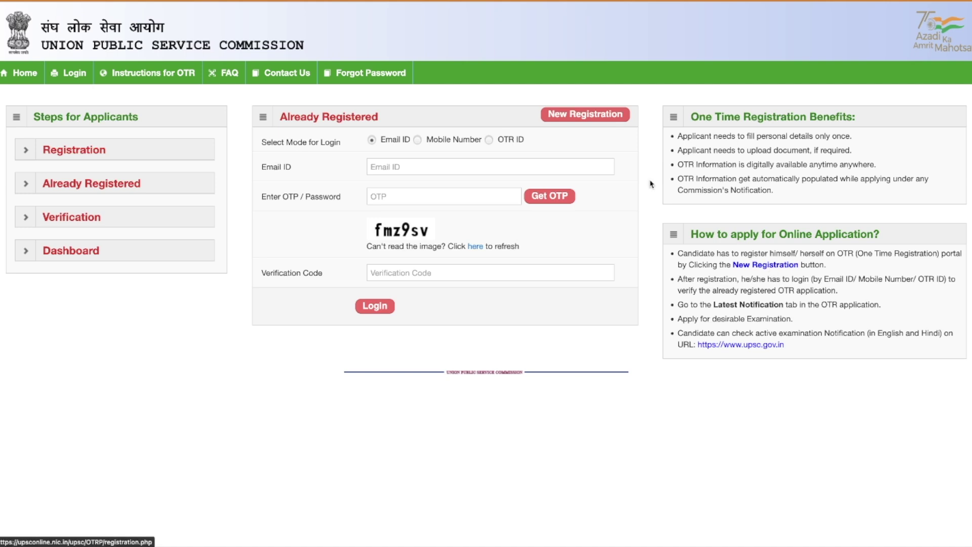
click(599, 120)
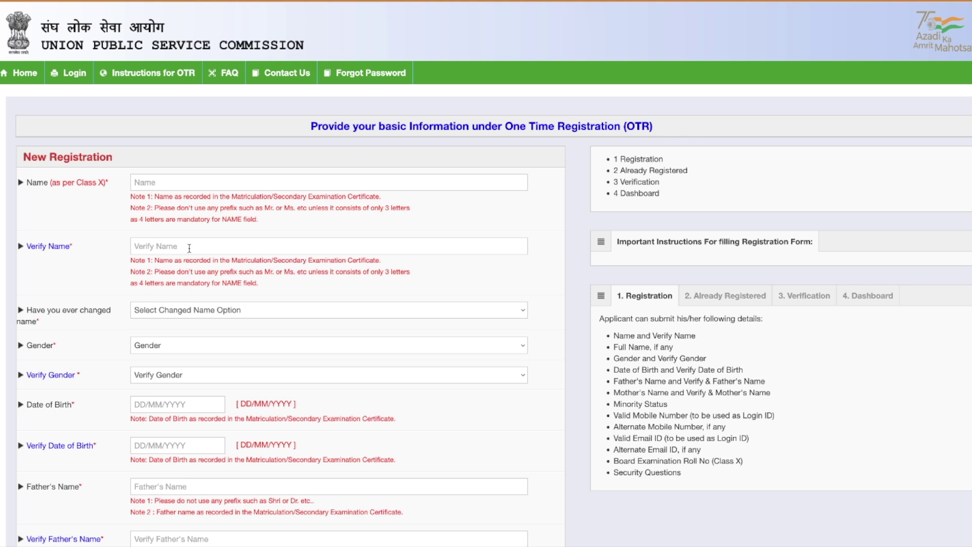
scroll(183, 243, down, 3)
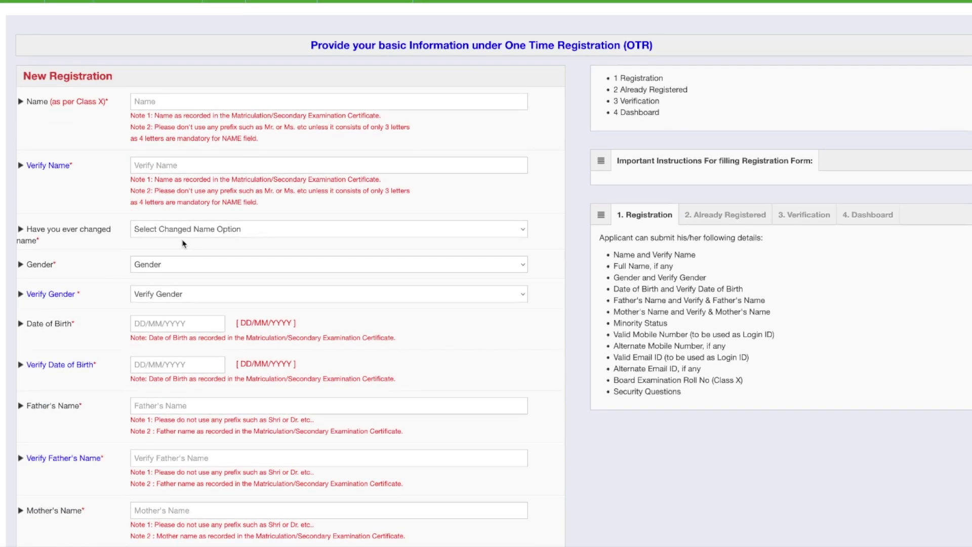
click(155, 237)
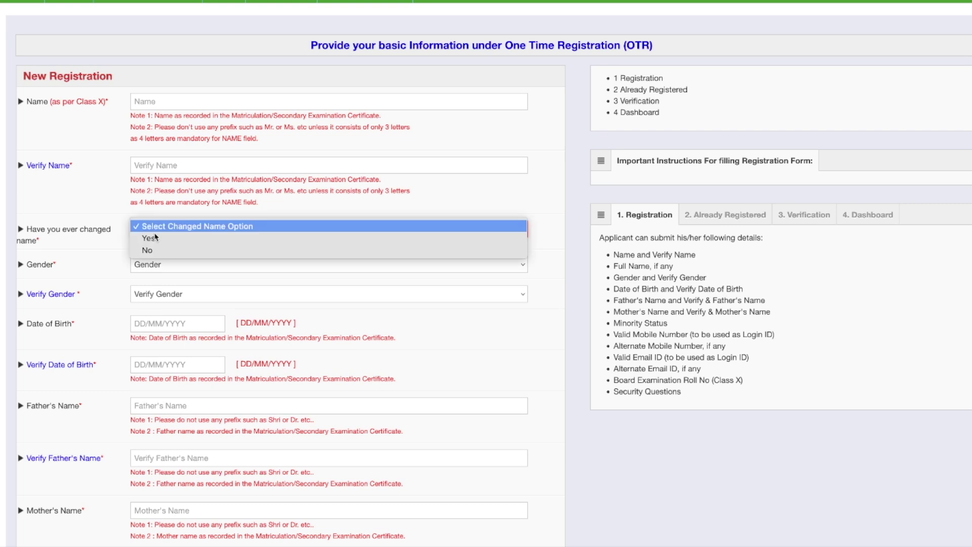
click(114, 241)
click(156, 237)
click(168, 248)
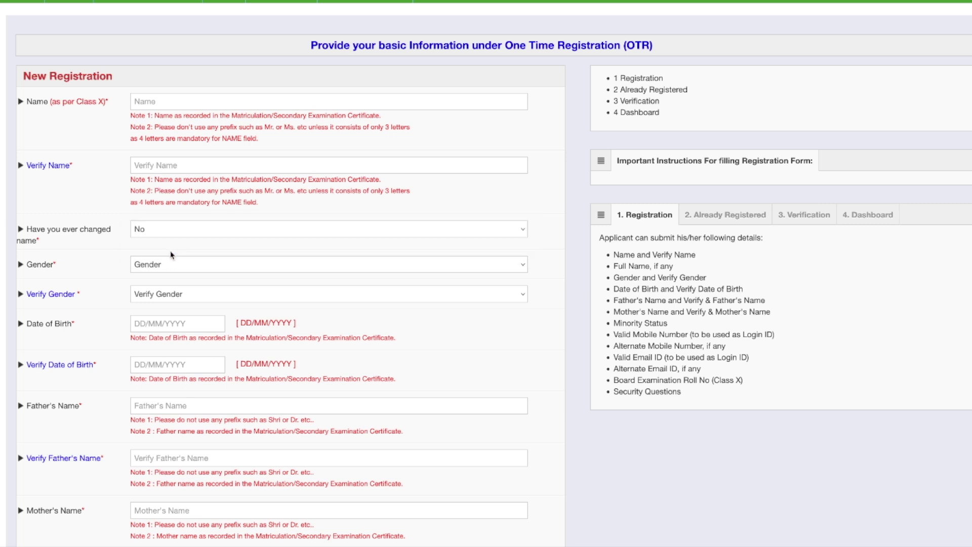
- Examine the gender selection, date of birth and parents' name fields of the registration form
scroll(197, 268, down, 2)
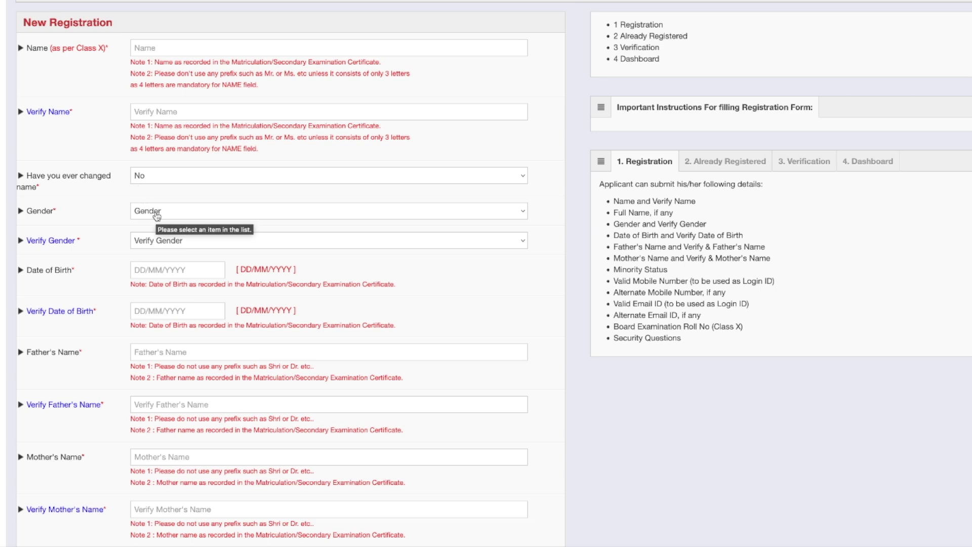
click(153, 246)
key(Down)
key(Escape)
scroll(140, 262, down, 2)
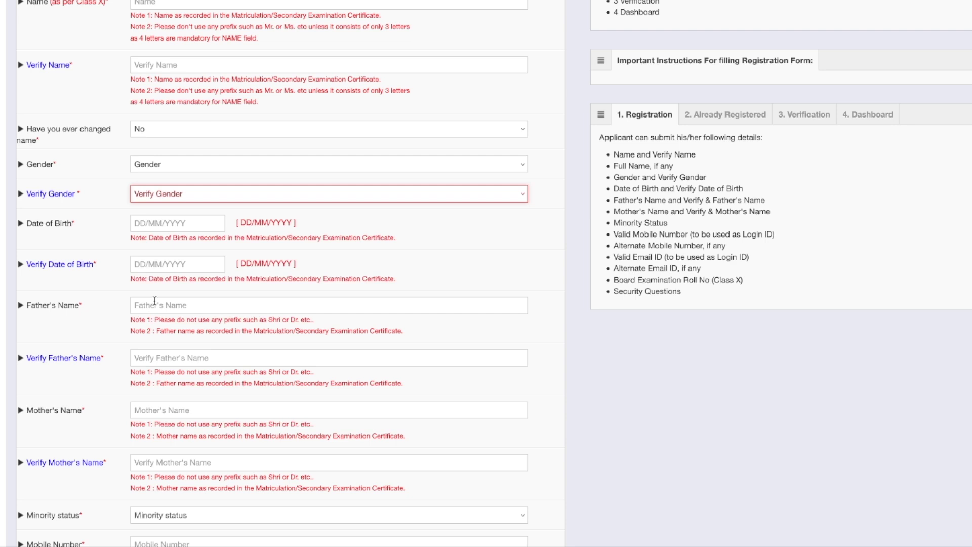
scroll(154, 301, down, 3)
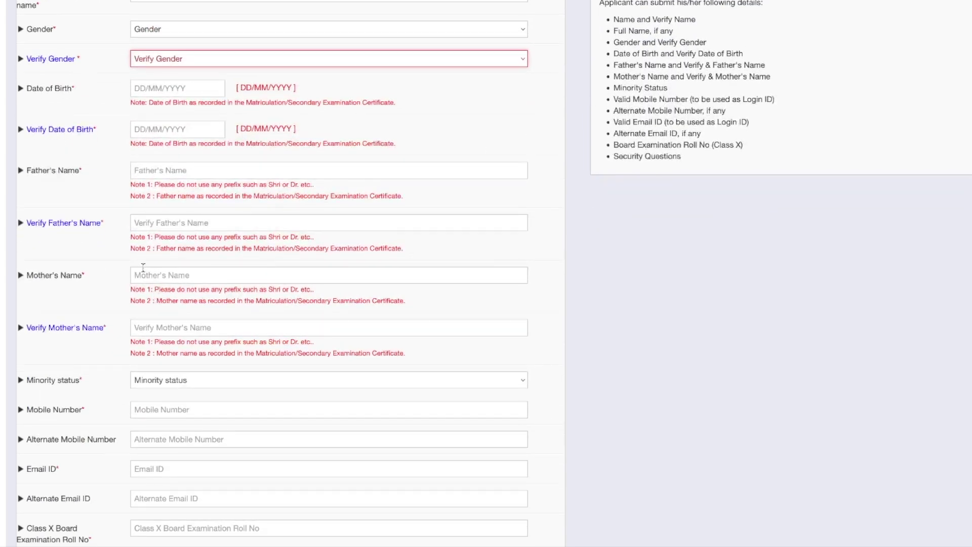
scroll(146, 263, down, 2)
scroll(159, 255, down, 2)
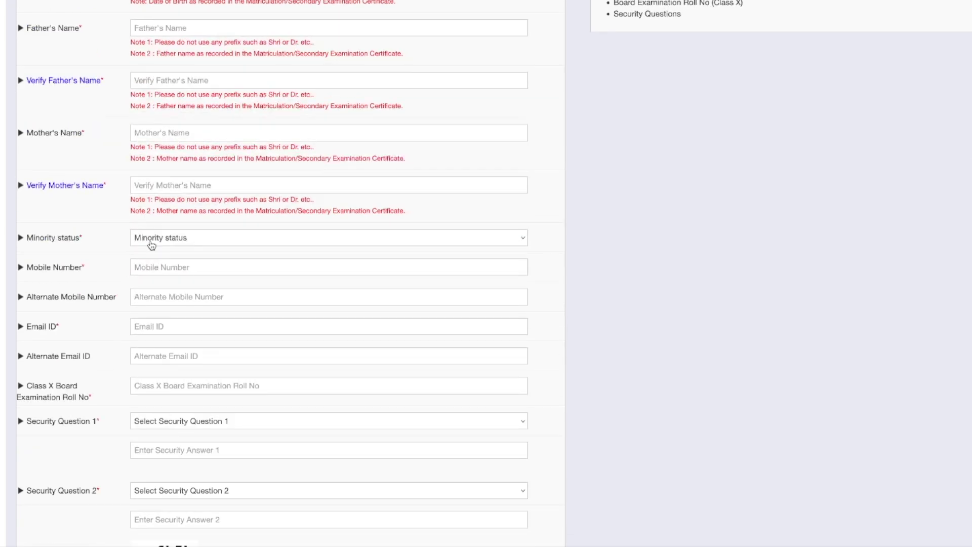
- Examine the minority status choices and the contact, Class X roll number, security question and captcha fields down to the form's submission
click(152, 243)
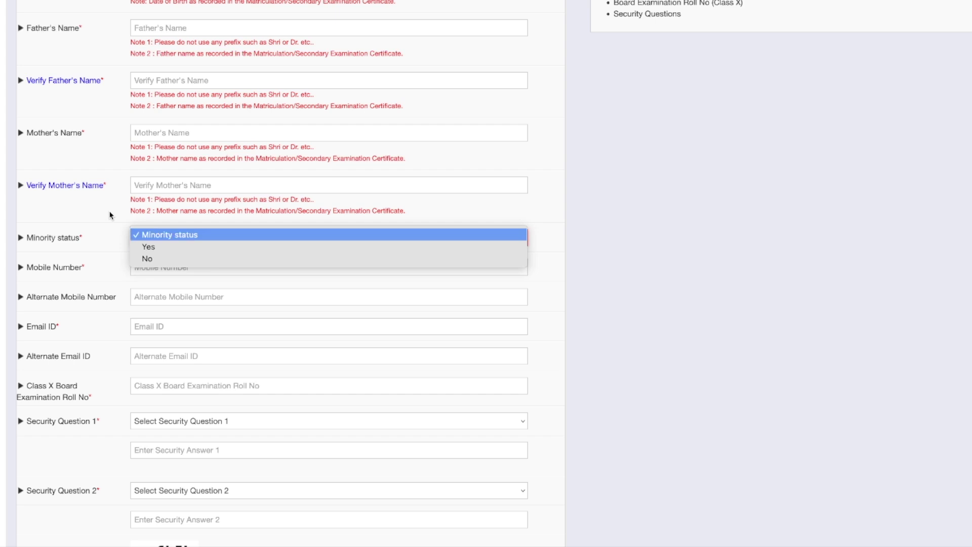
click(152, 234)
scroll(146, 272, down, 2)
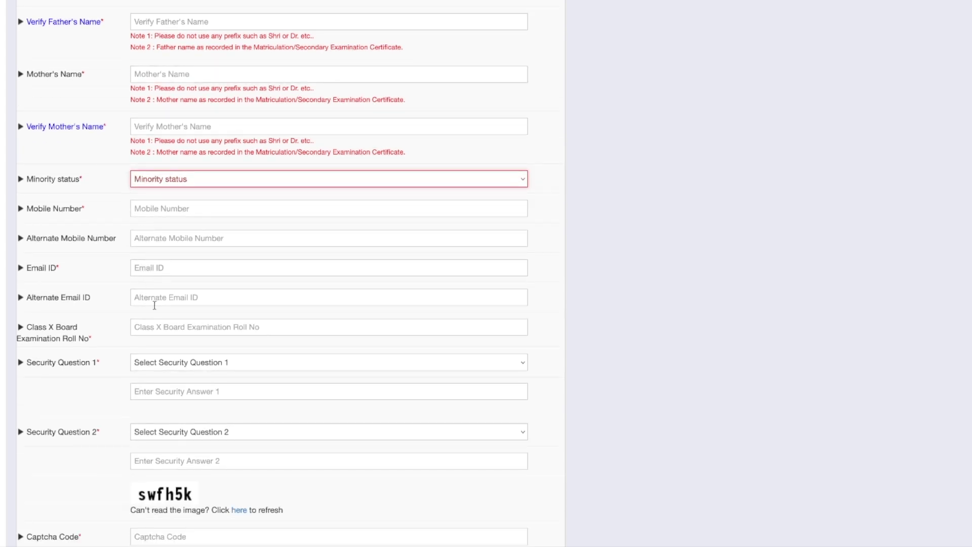
scroll(151, 299, down, 3)
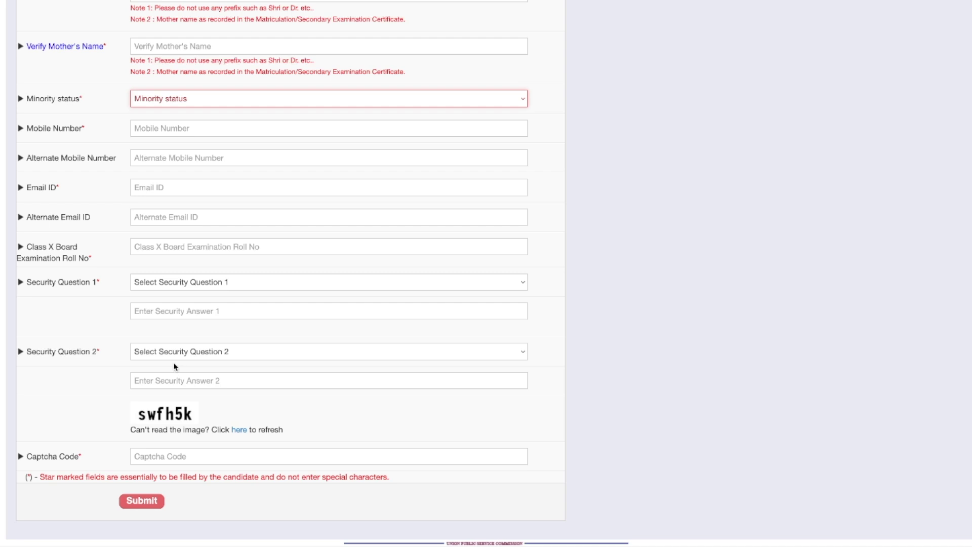
scroll(201, 414, down, 2)
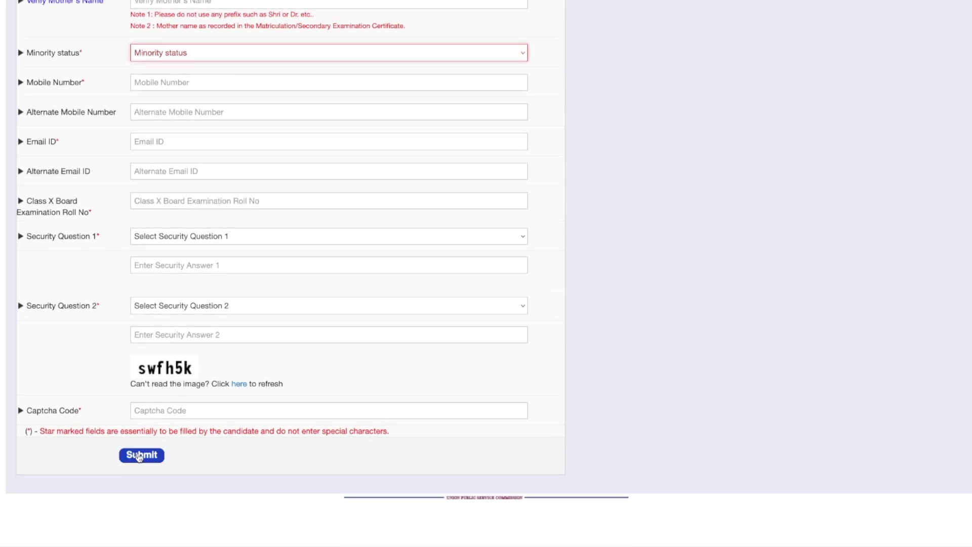
click(140, 455)
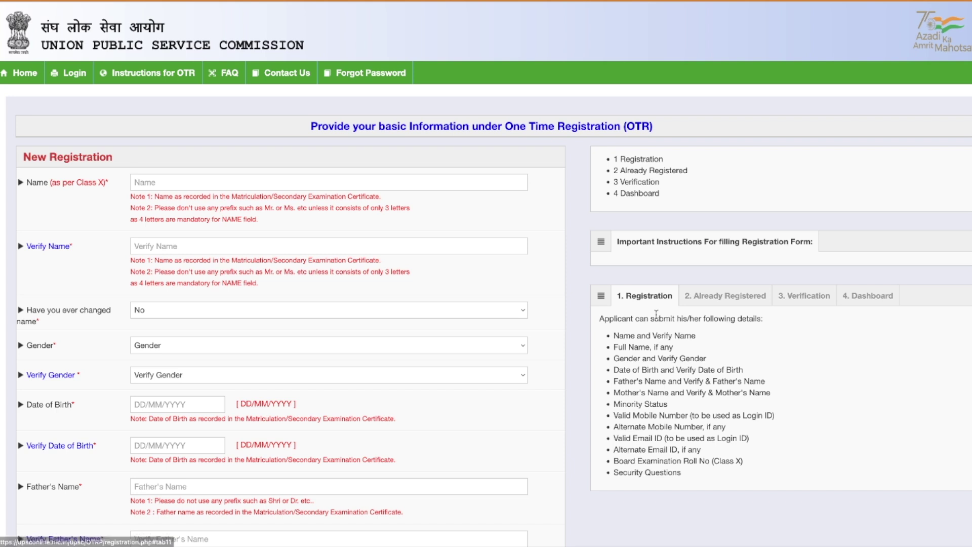
- Review the Registration and Already Registered instructions alongside the form, and look over the form's closing fields
scroll(656, 314, down, 2)
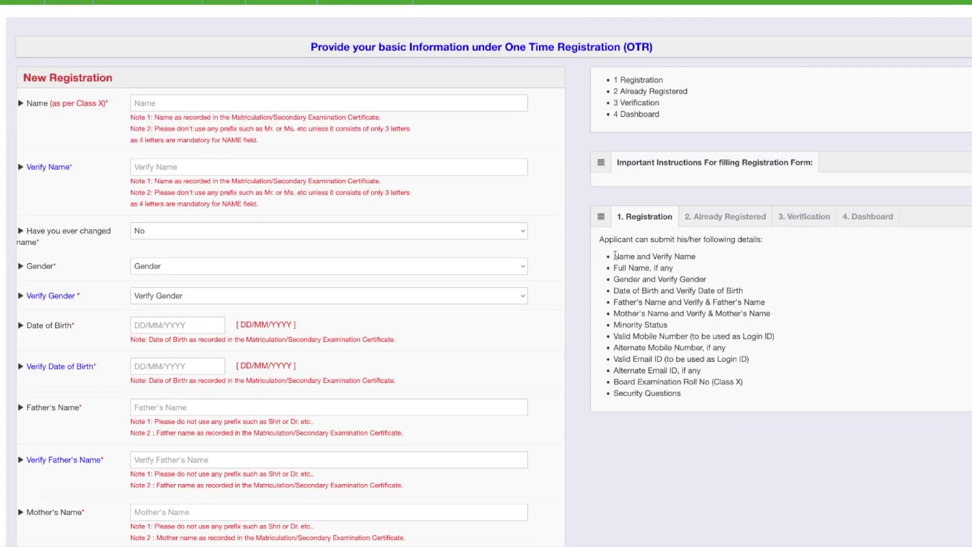
drag(615, 255, 733, 391)
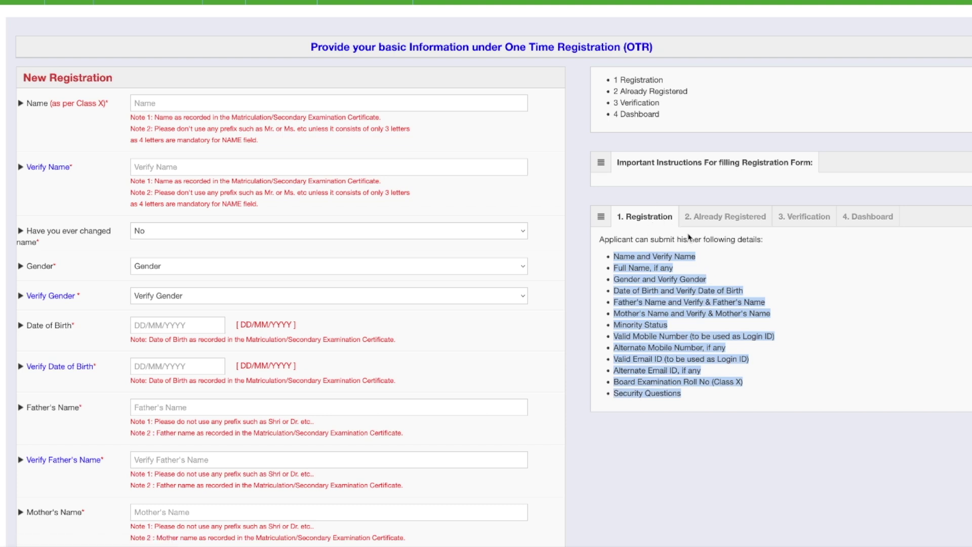
click(729, 216)
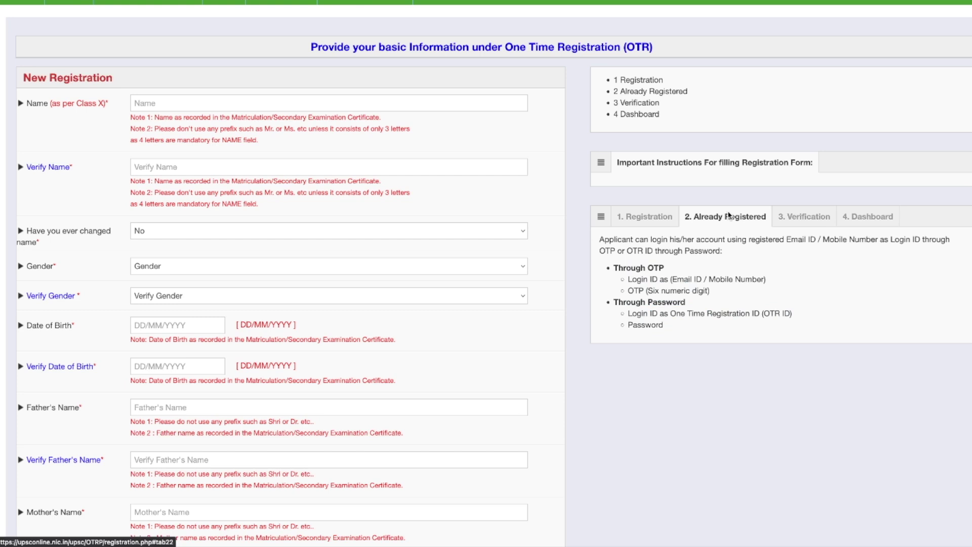
click(642, 216)
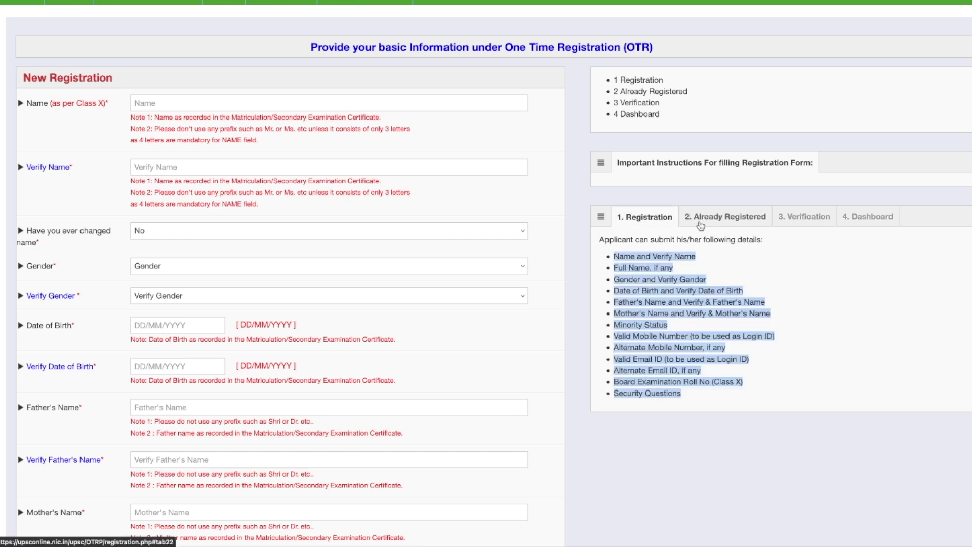
scroll(725, 225, up, 1)
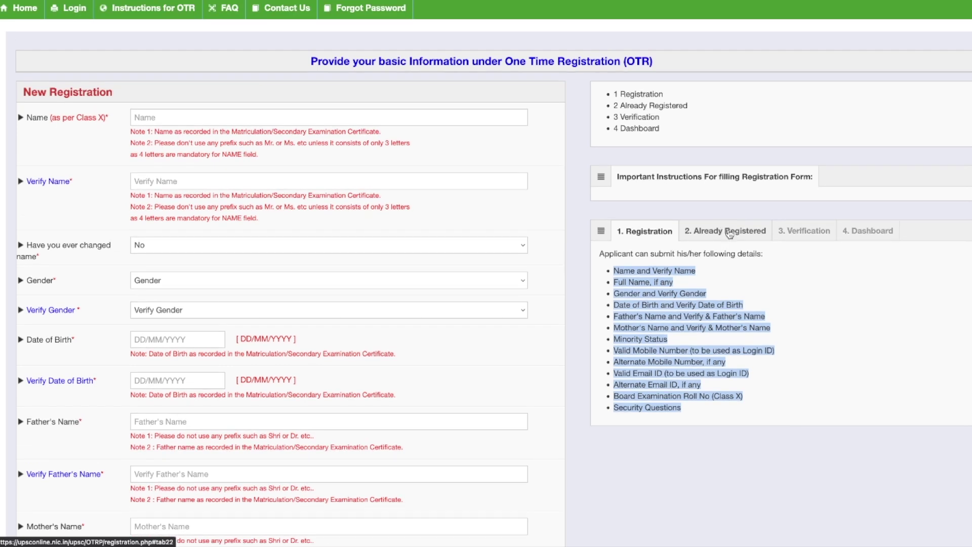
scroll(520, 253, down, 11)
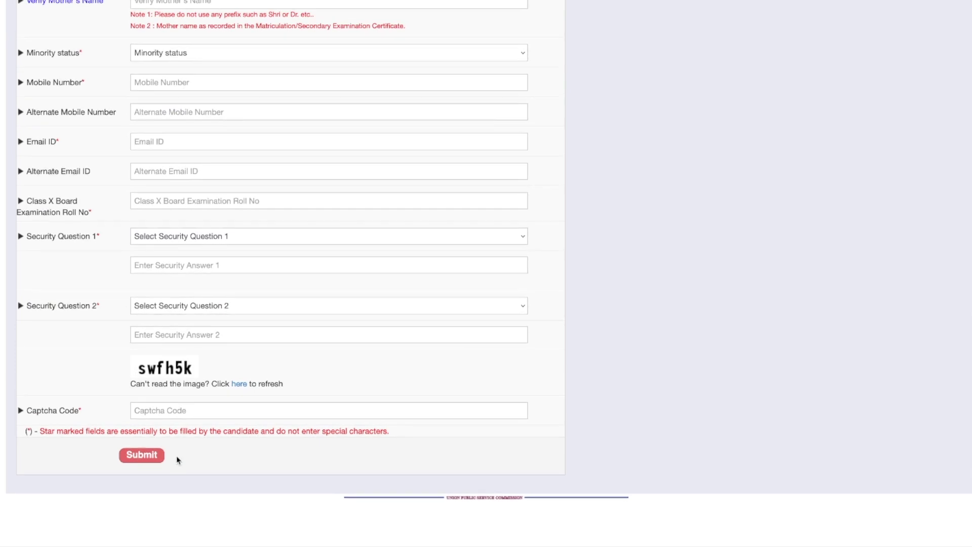
scroll(428, 304, up, 12)
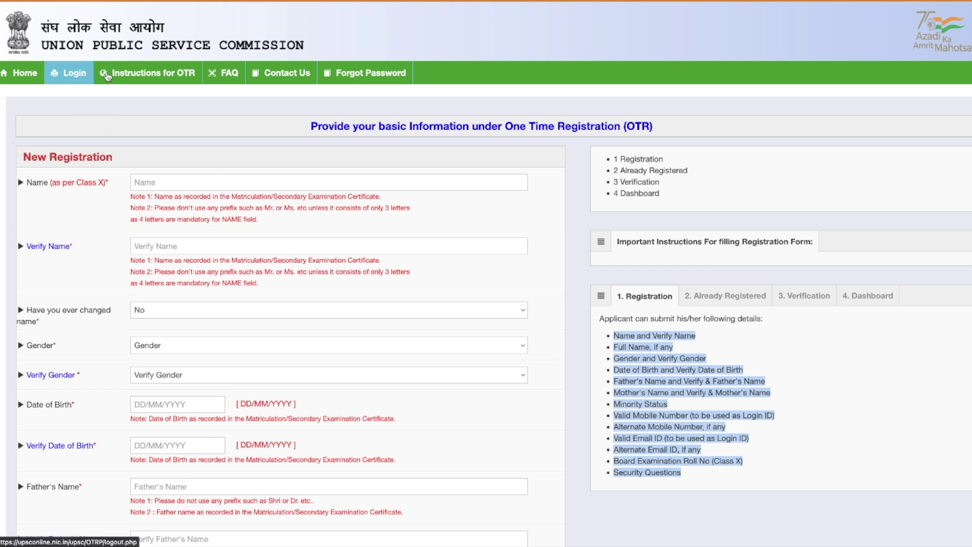
- Return to the home page and check the Email ID and OTP fields of the login form for registered applicants
click(31, 76)
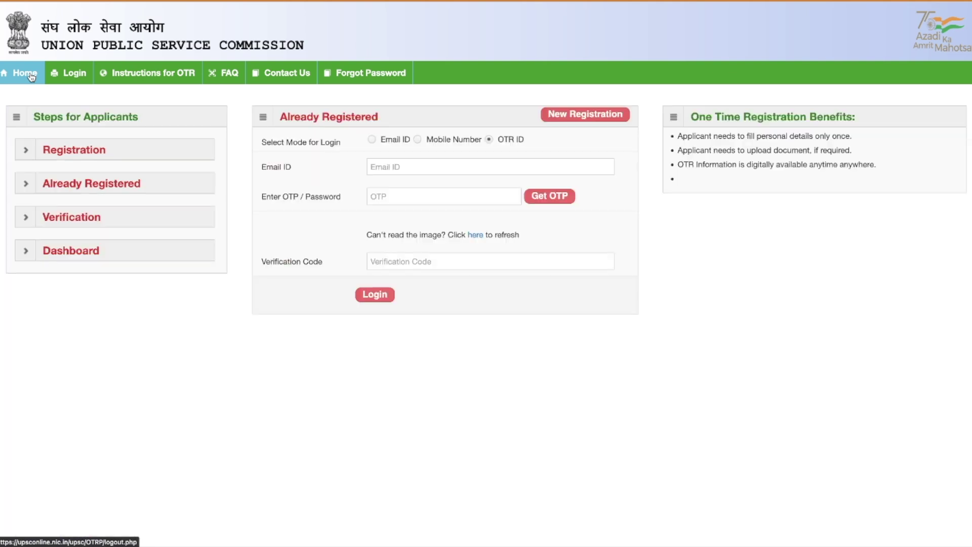
click(416, 171)
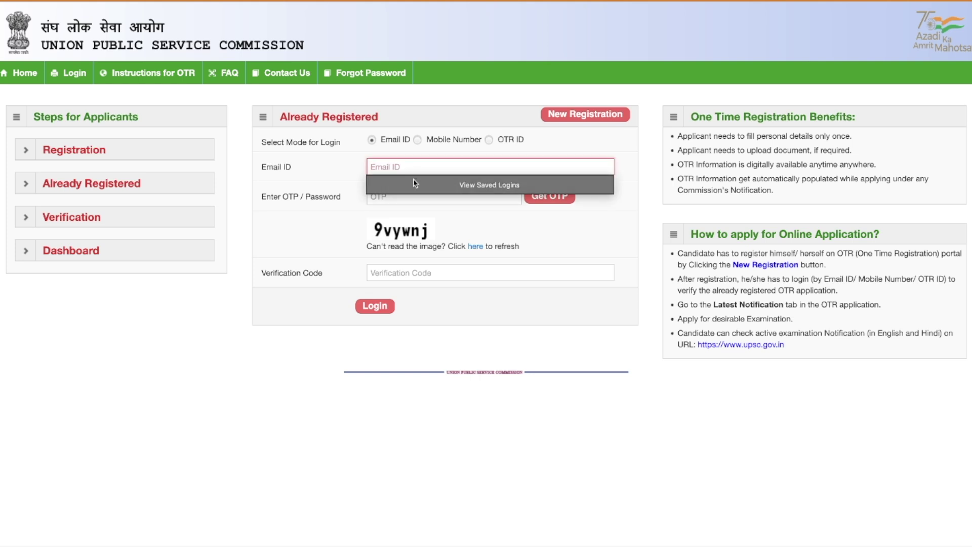
click(360, 184)
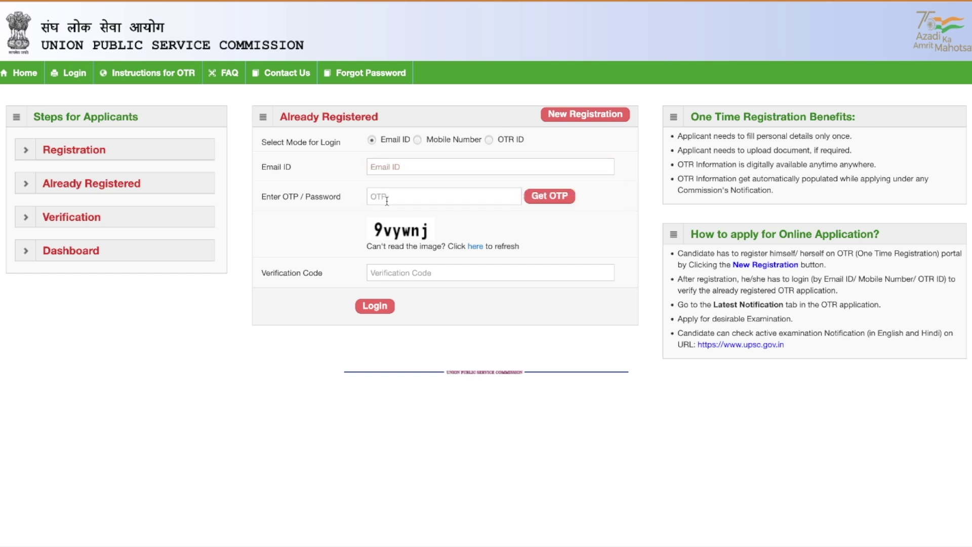
click(411, 202)
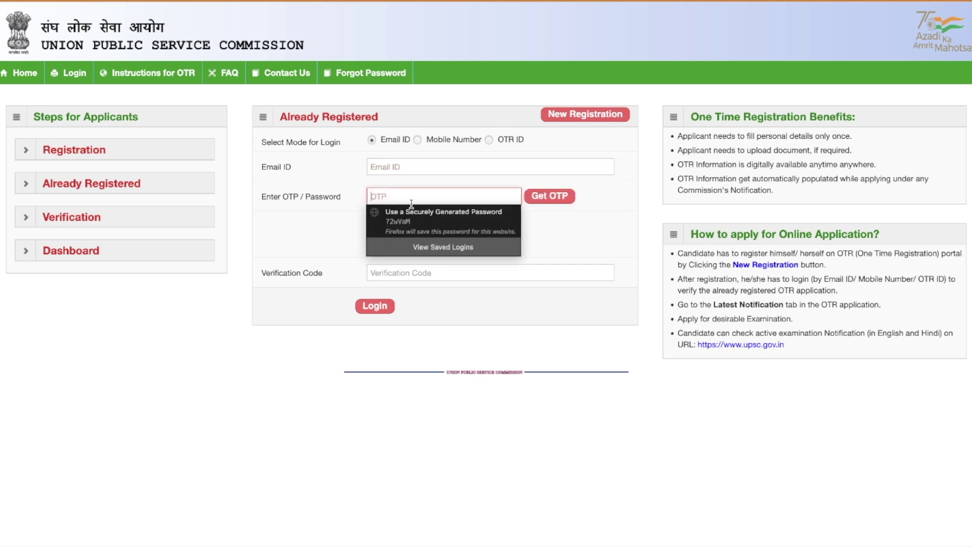
click(345, 203)
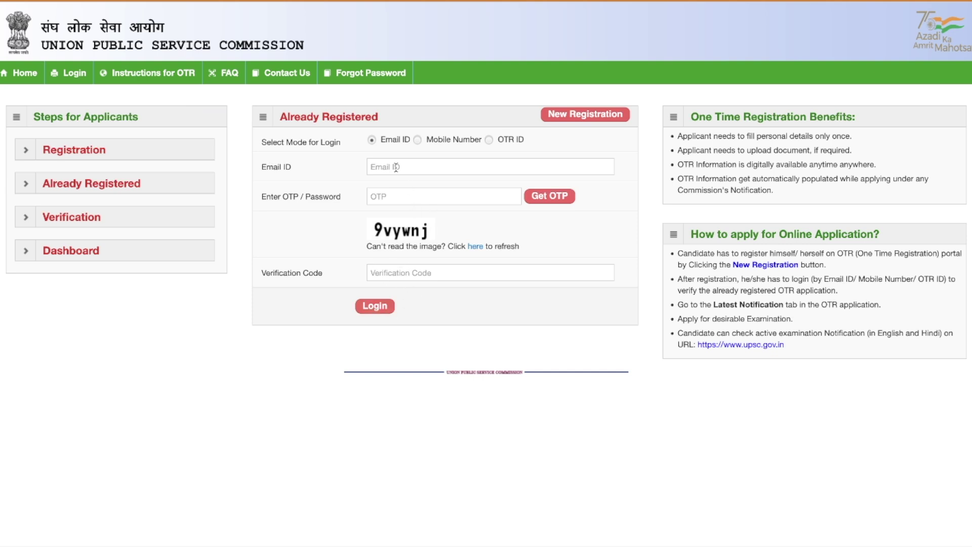
- Compare the Mobile Number and OTR ID login modes with the Email ID mode, ending on Email ID
click(418, 141)
click(489, 141)
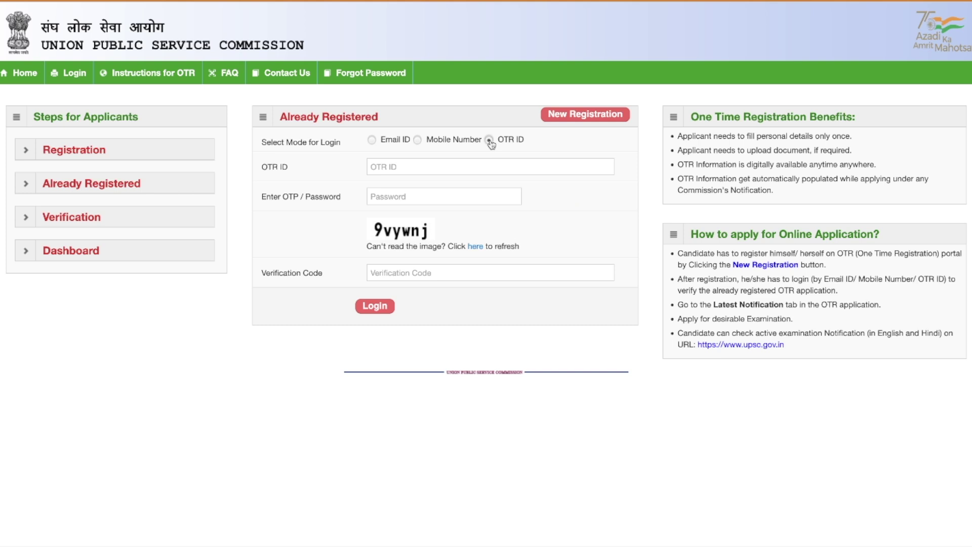
click(373, 142)
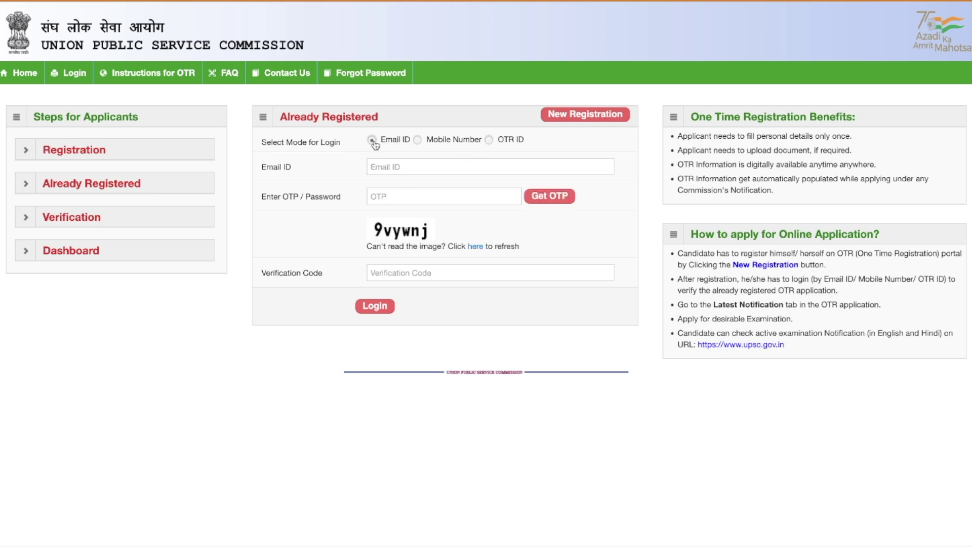
click(417, 140)
click(372, 140)
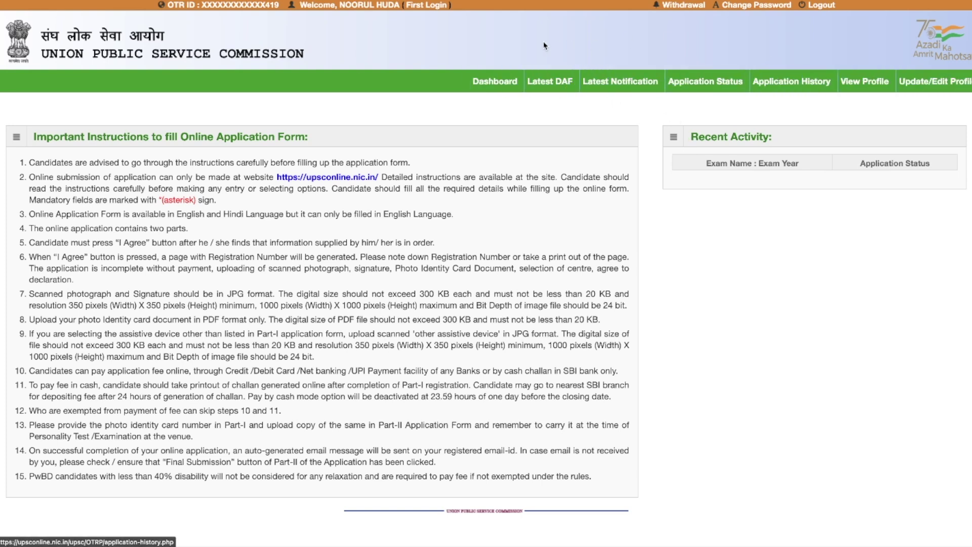
- From the latest notifications, open the OTR profile update for the Combined Geo-Scientist (Preliminary) Examination 2024 and submit the profile update
click(614, 89)
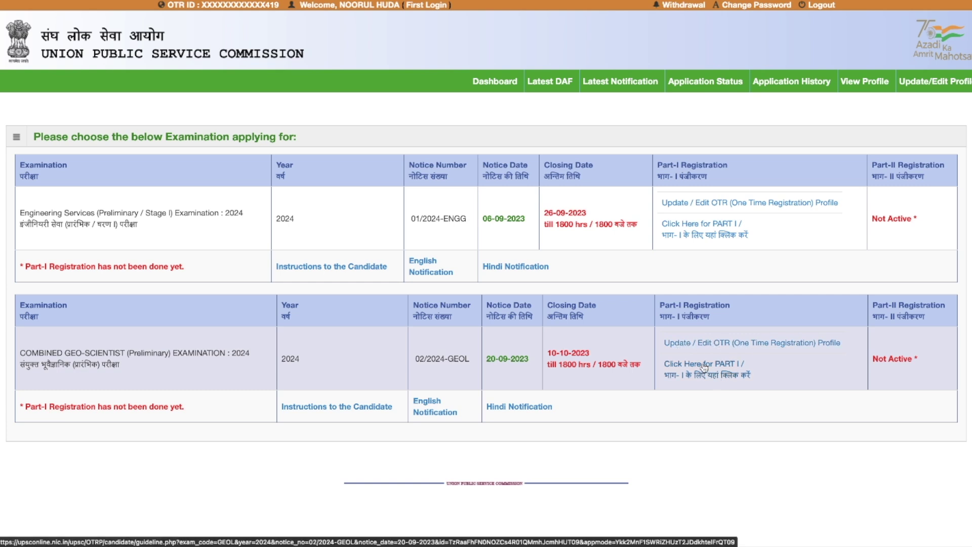
click(753, 344)
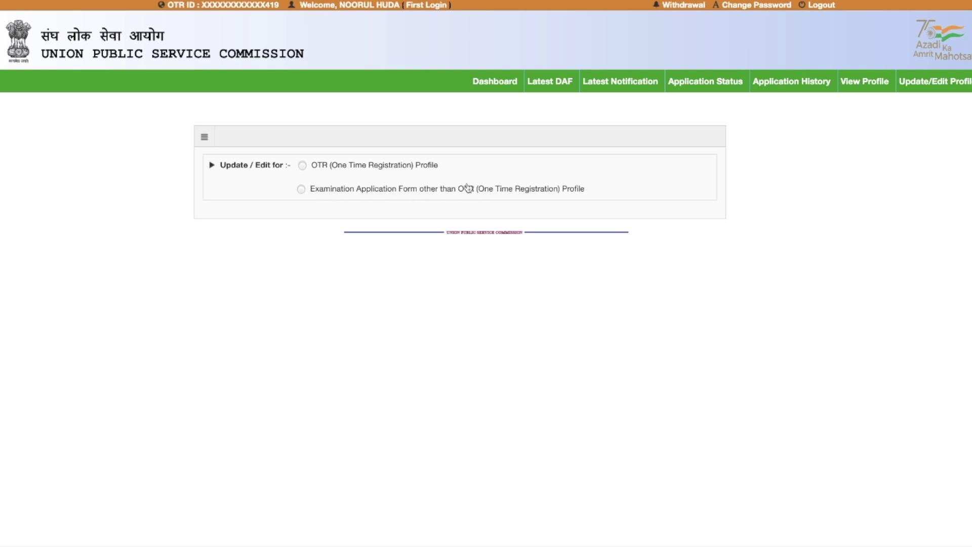
click(302, 165)
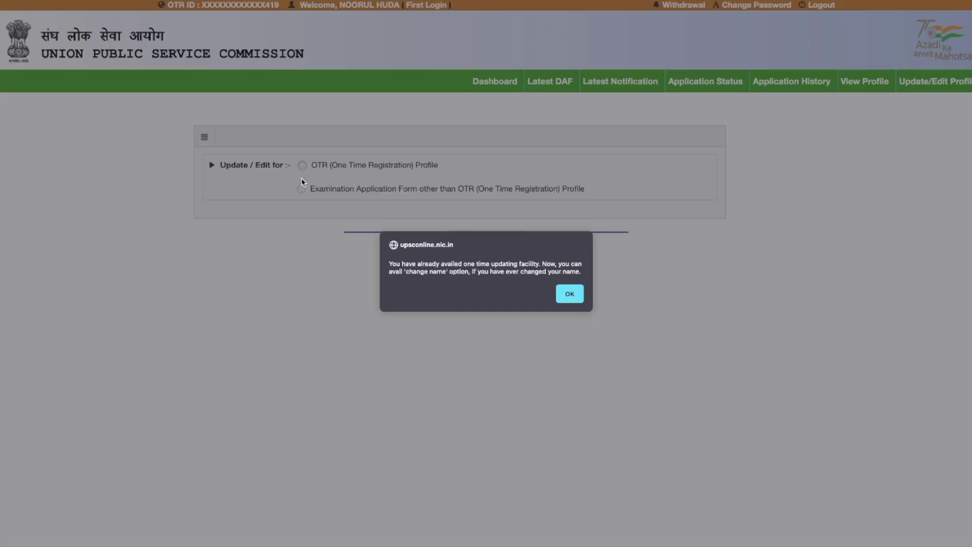
click(569, 294)
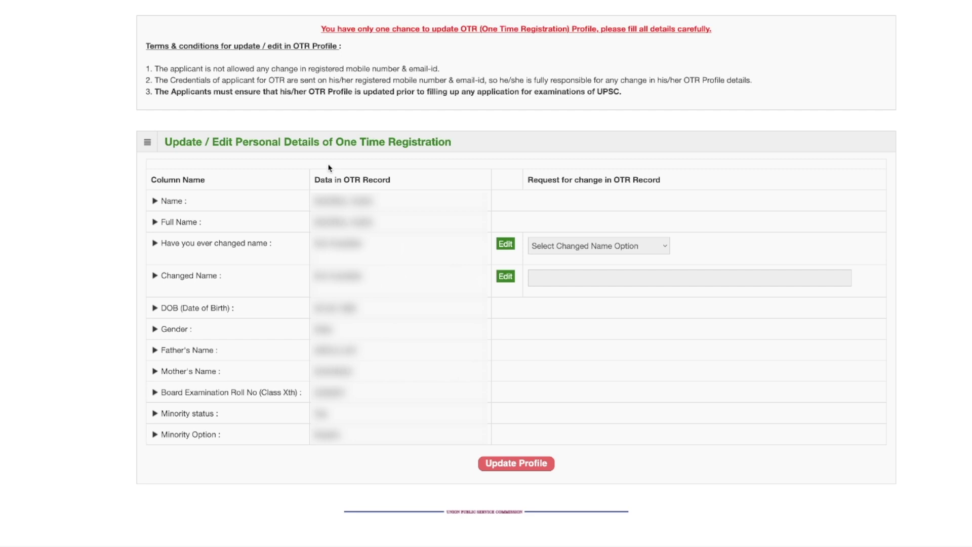
click(514, 463)
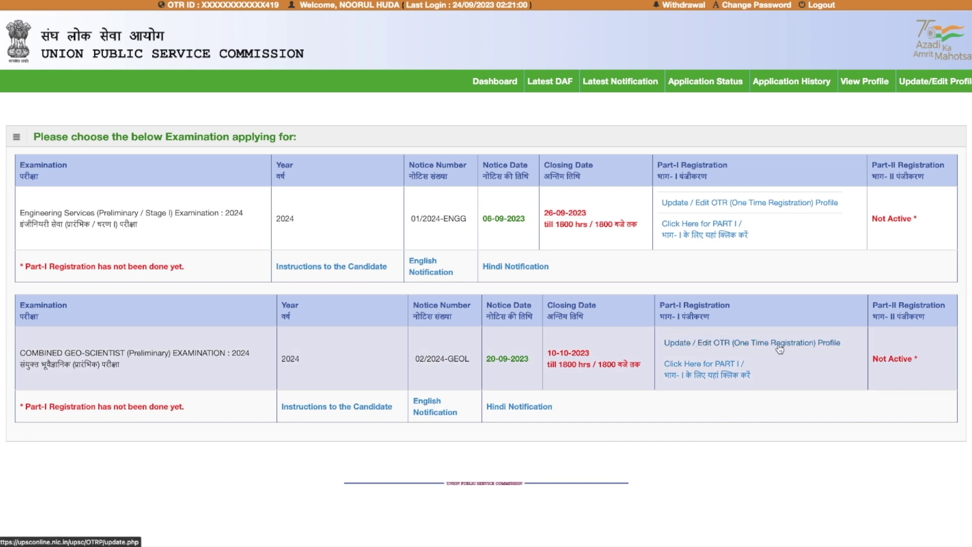
- Open Part I registration for the Combined Geo-Scientist (Preliminary) Examination 2024 from the examination list
click(690, 366)
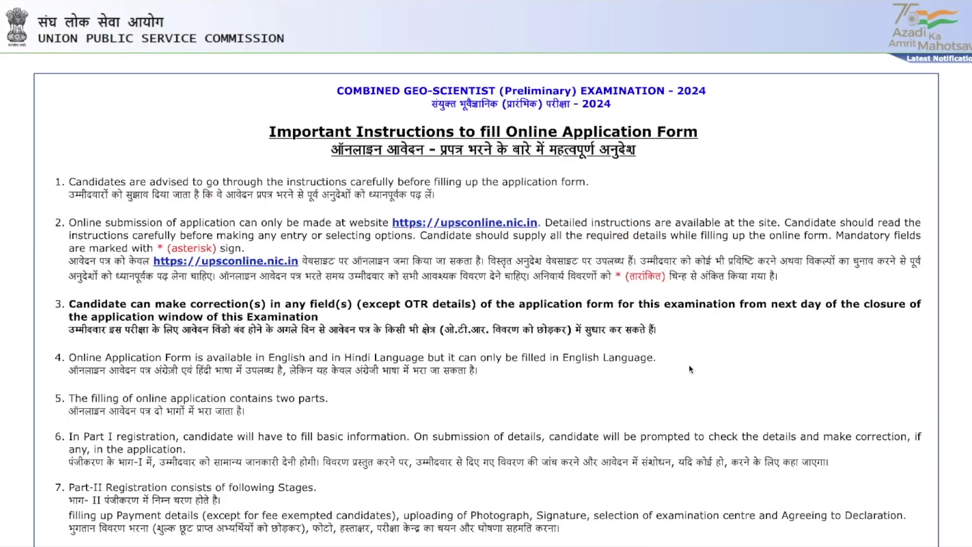
- Read through the application form instructions to the end and confirm with Yes that they have been read and understood
scroll(690, 369, down, 5)
scroll(690, 369, down, 10)
scroll(690, 369, down, 3)
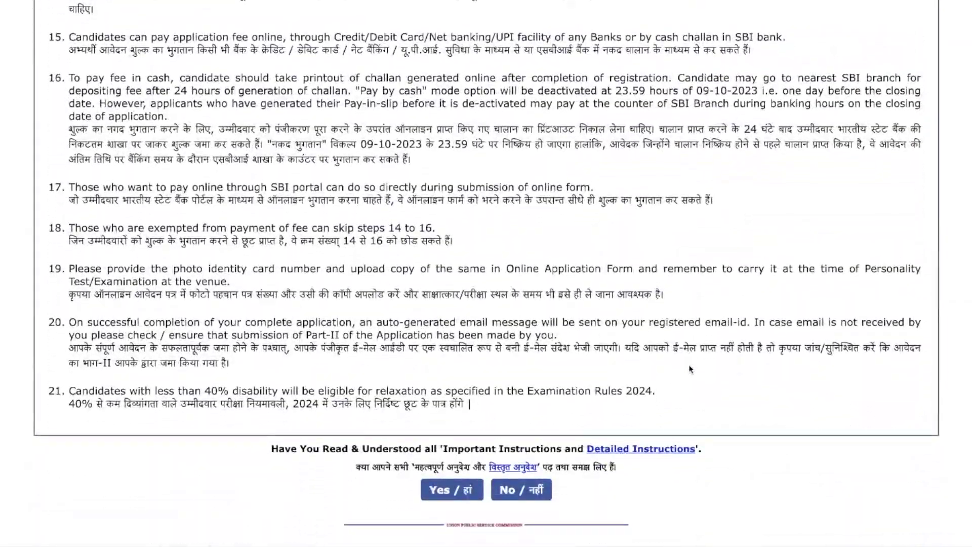
click(445, 493)
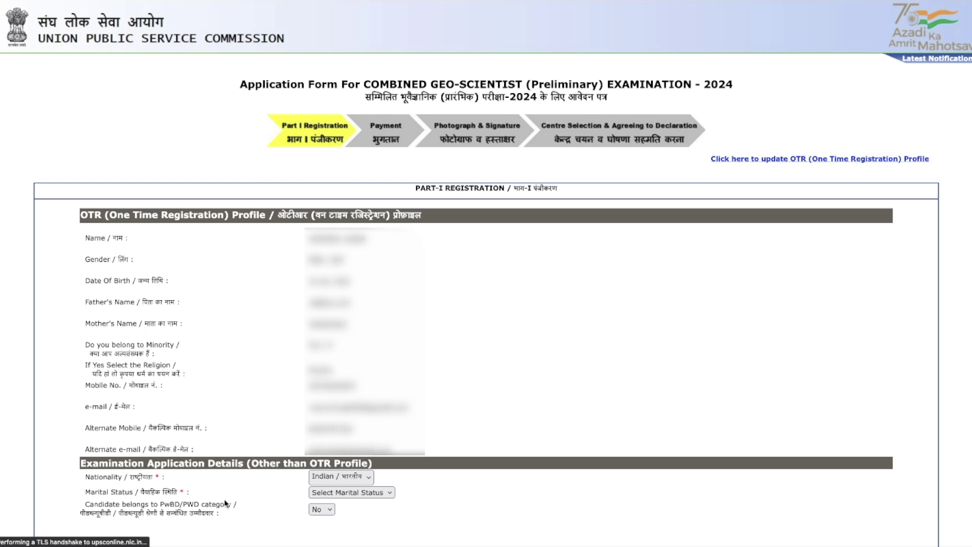
- Set the marital status to Unmarried and the educational qualification to M. Sc. in Chemistry or Applied Chemistry or Analytical Chemistry
click(337, 493)
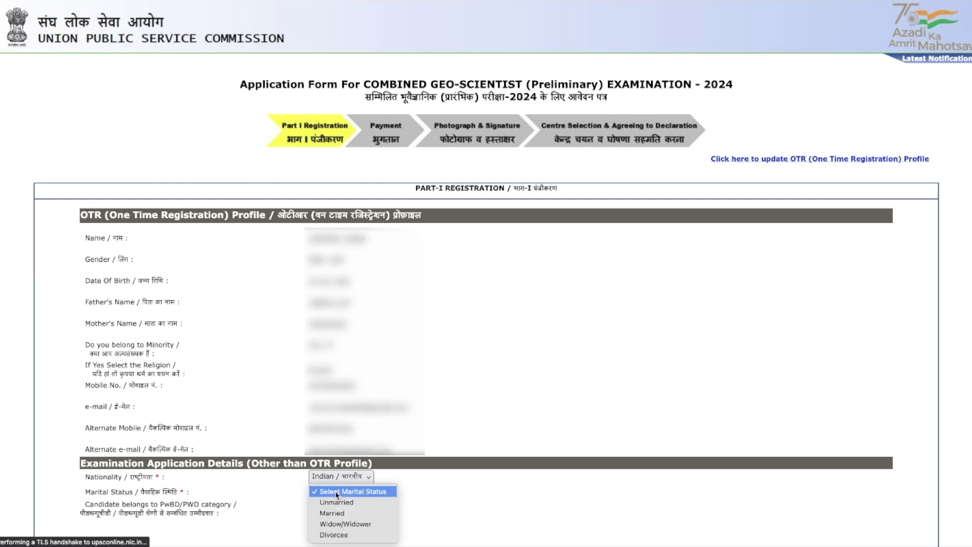
click(336, 504)
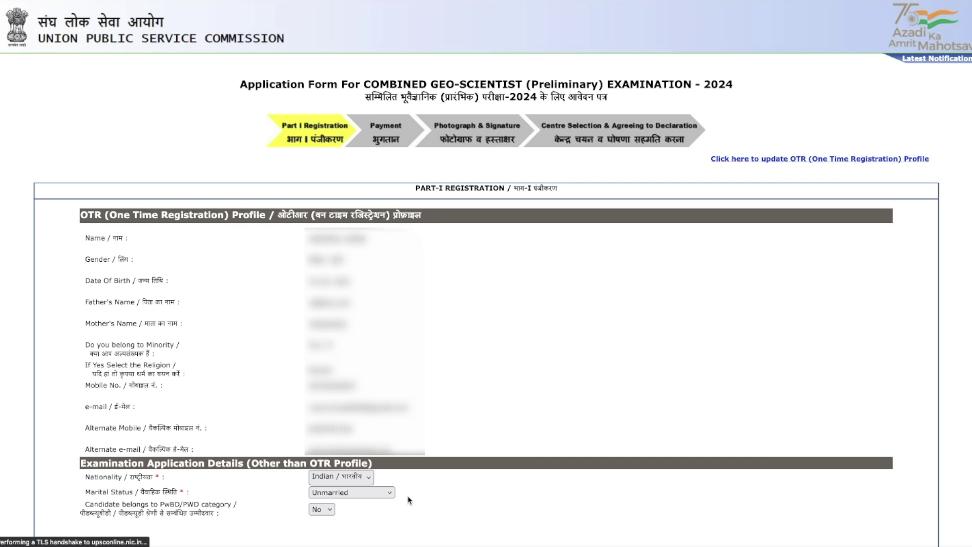
scroll(427, 223, down, 7)
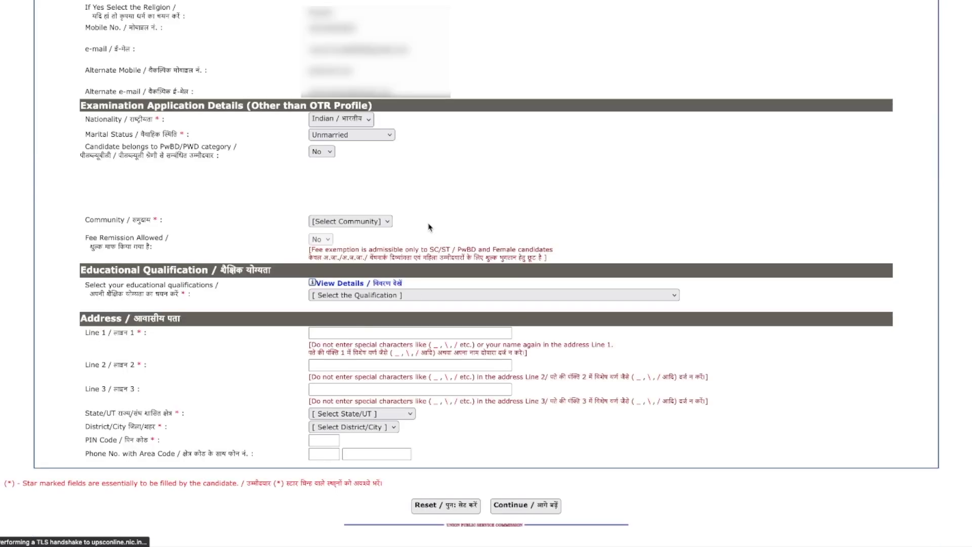
click(361, 299)
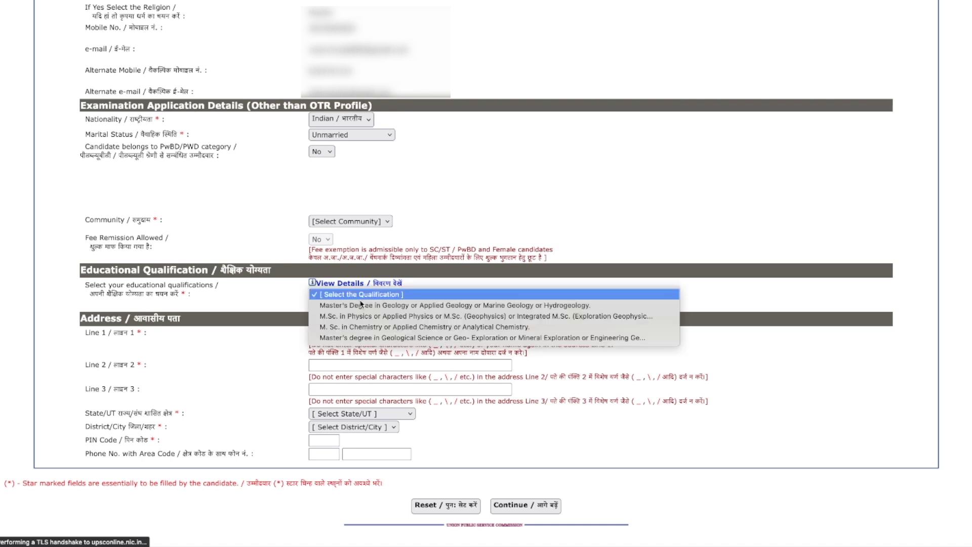
click(361, 328)
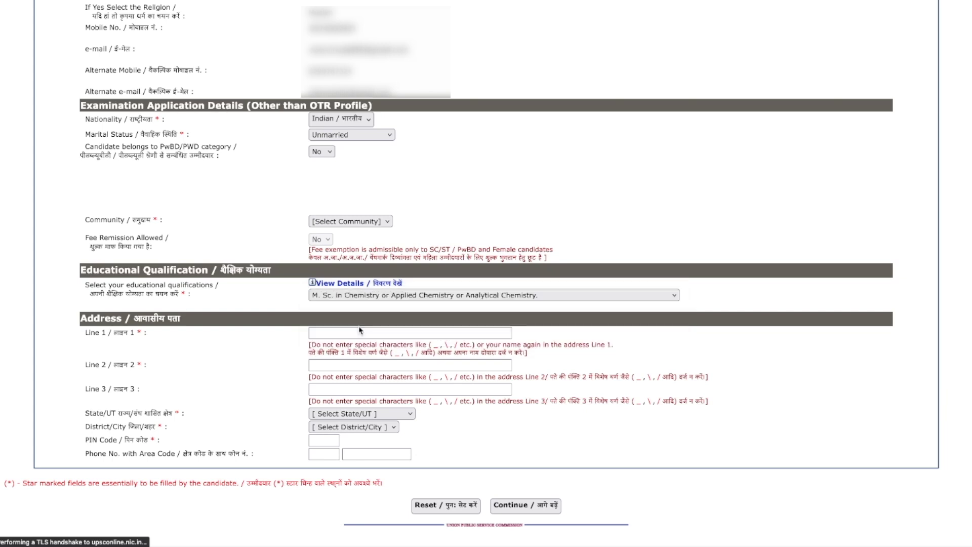
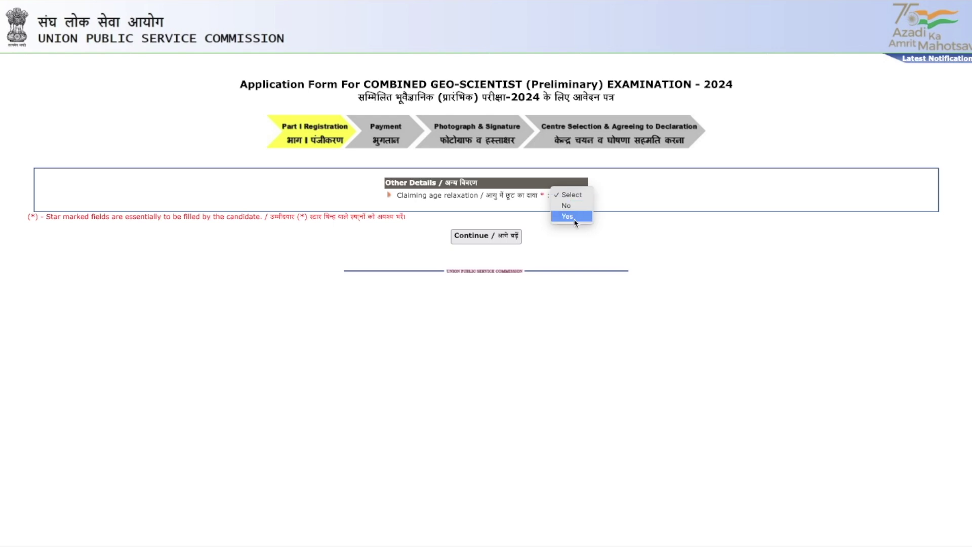
- Answer No to claiming age relaxation, continue, and choose PAN Card as the photo identity card
click(576, 207)
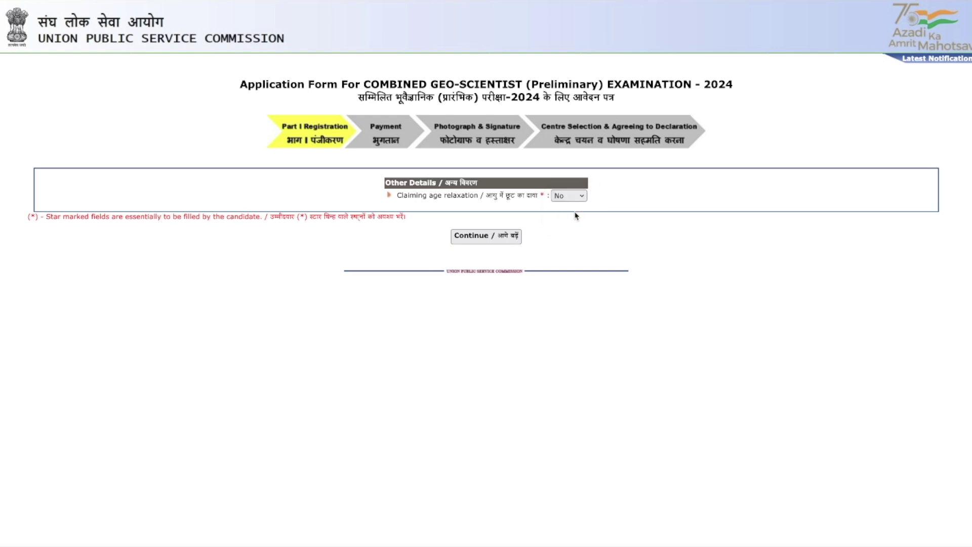
click(501, 238)
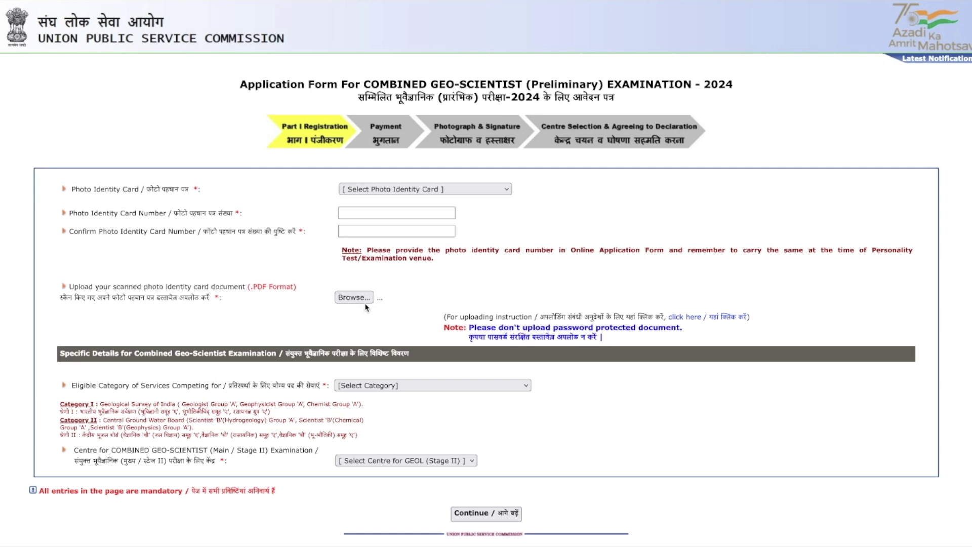
click(389, 190)
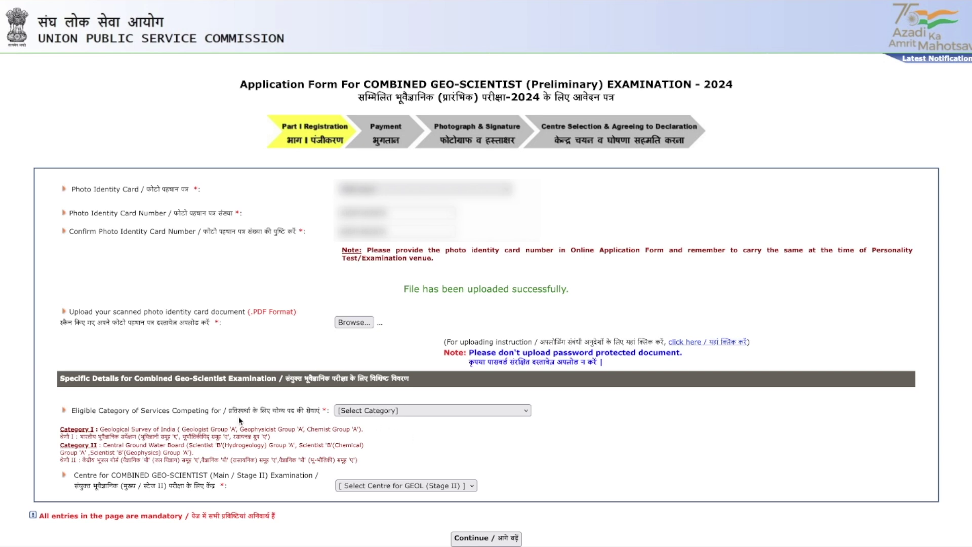
- Set the eligible category of services competing for to Both Chemists Gr. A and Scientist B (Chemical) Gr. A
click(391, 411)
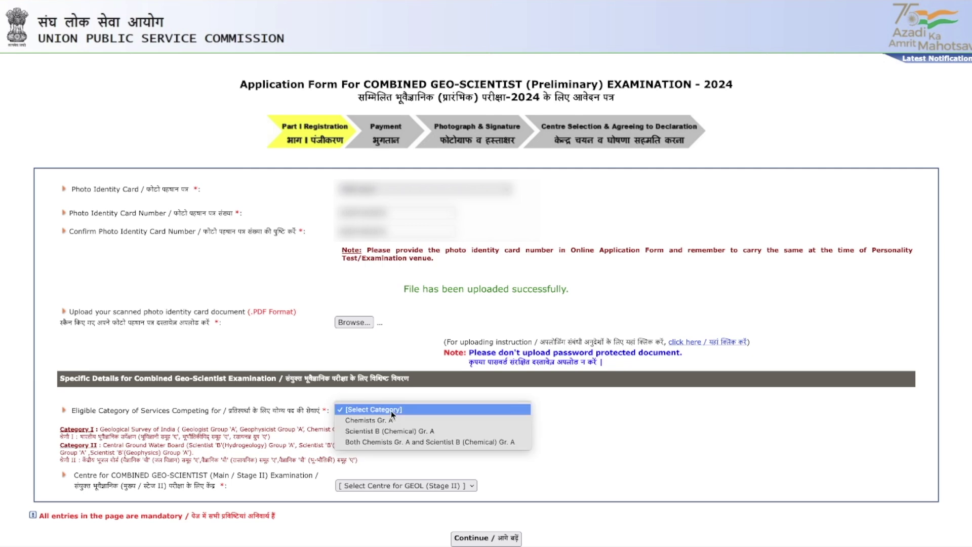
click(385, 442)
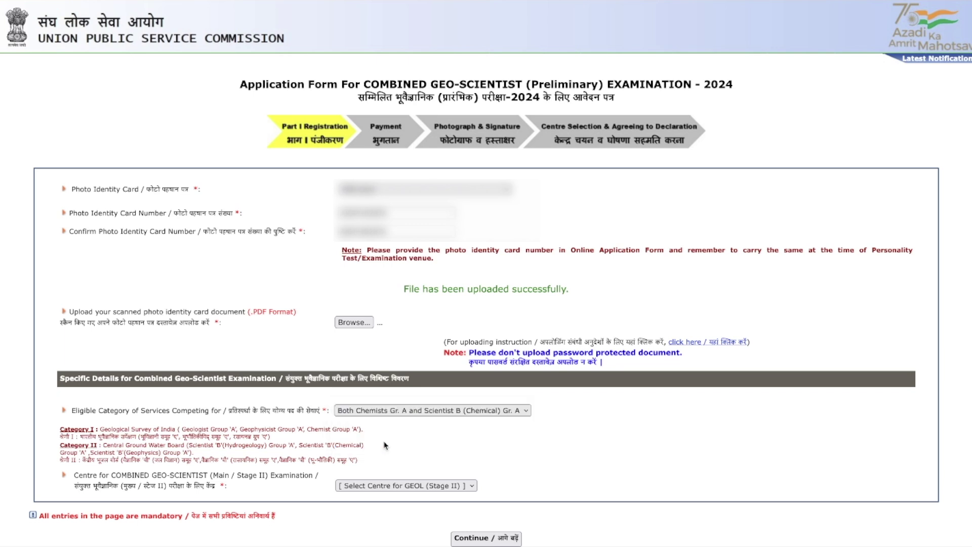
click(391, 410)
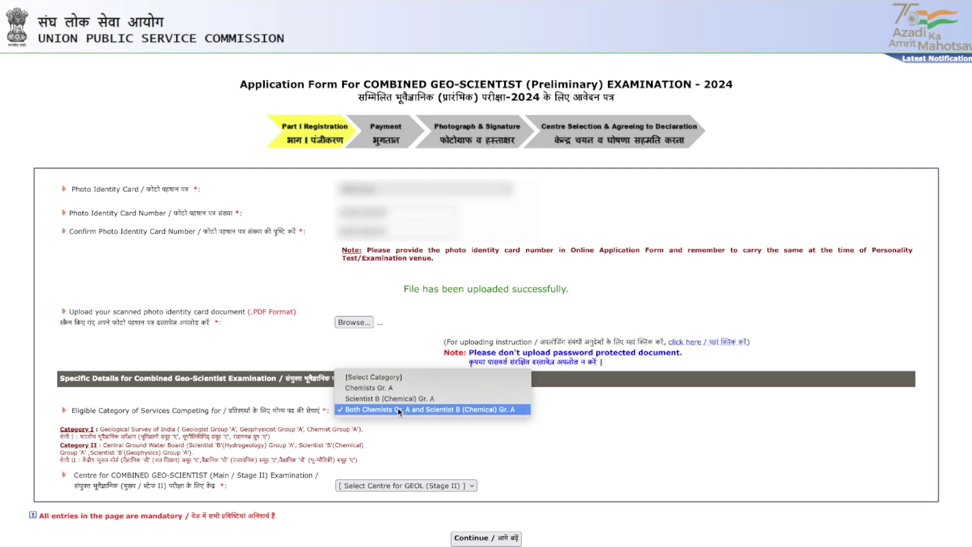
click(397, 409)
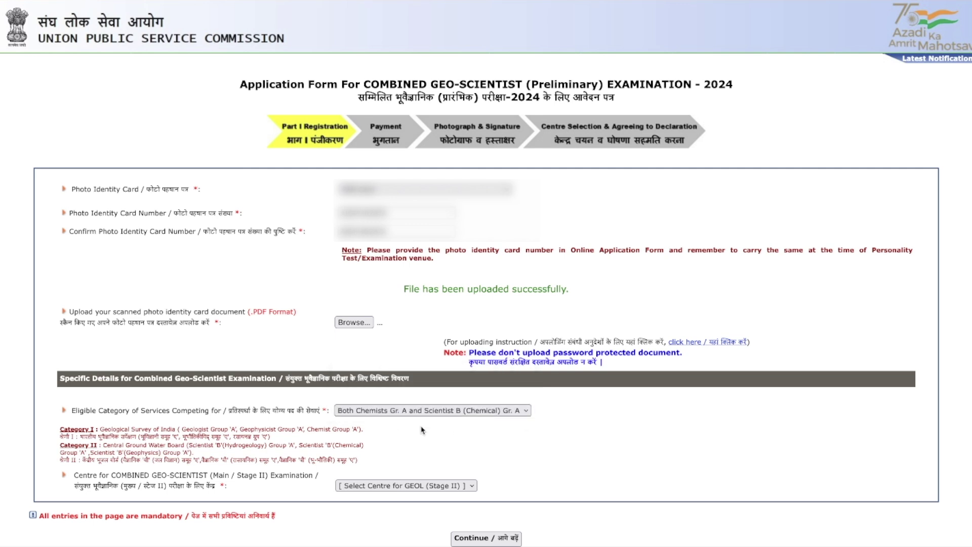
- Select Hyderabad as the centre for the Main / Stage II examination and continue to the application review
click(432, 483)
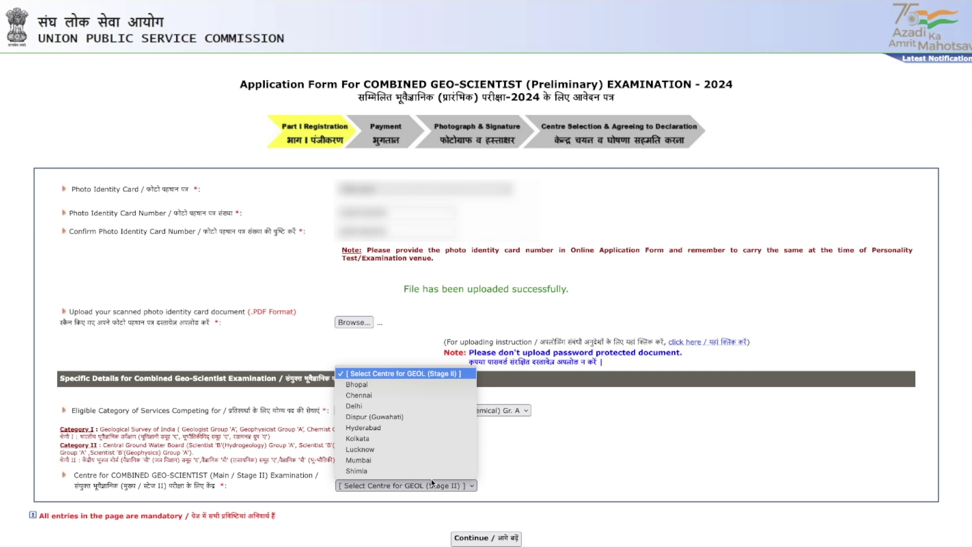
click(534, 468)
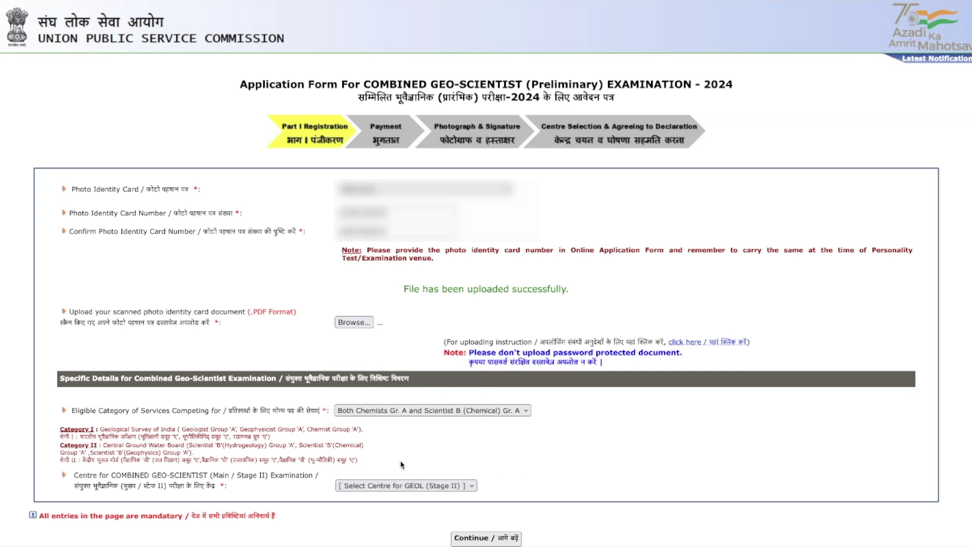
click(440, 484)
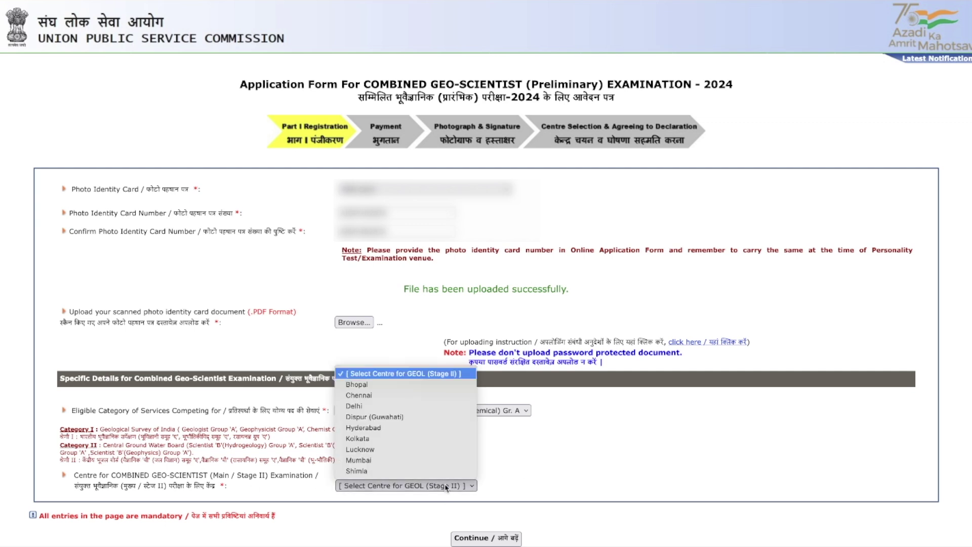
click(423, 431)
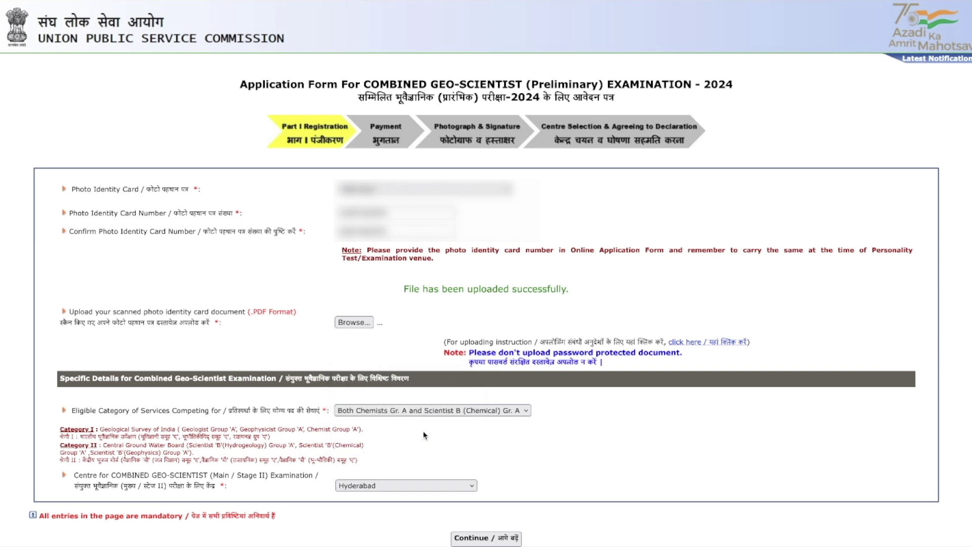
click(486, 538)
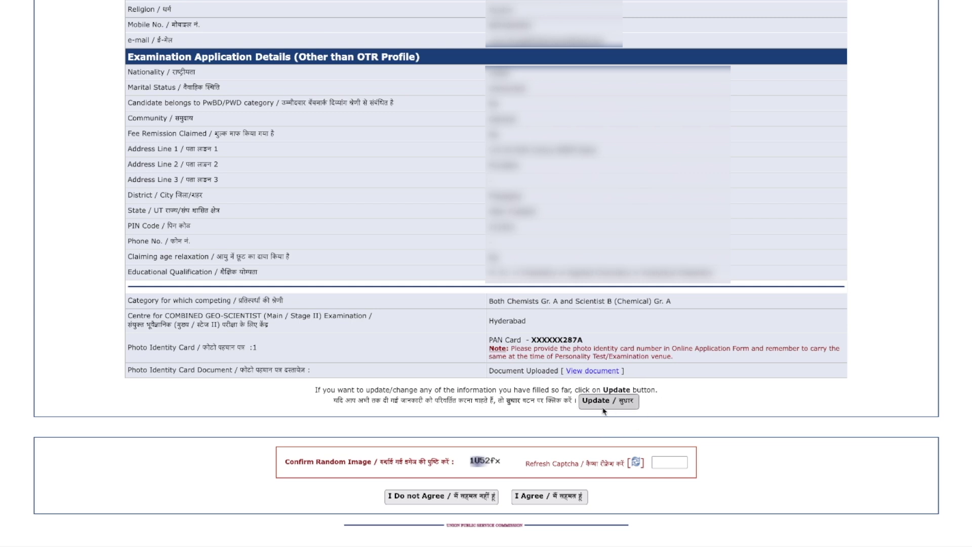
- Enter the captcha text below the application review, agree to the Part I details and confirm the final agreement
click(658, 463)
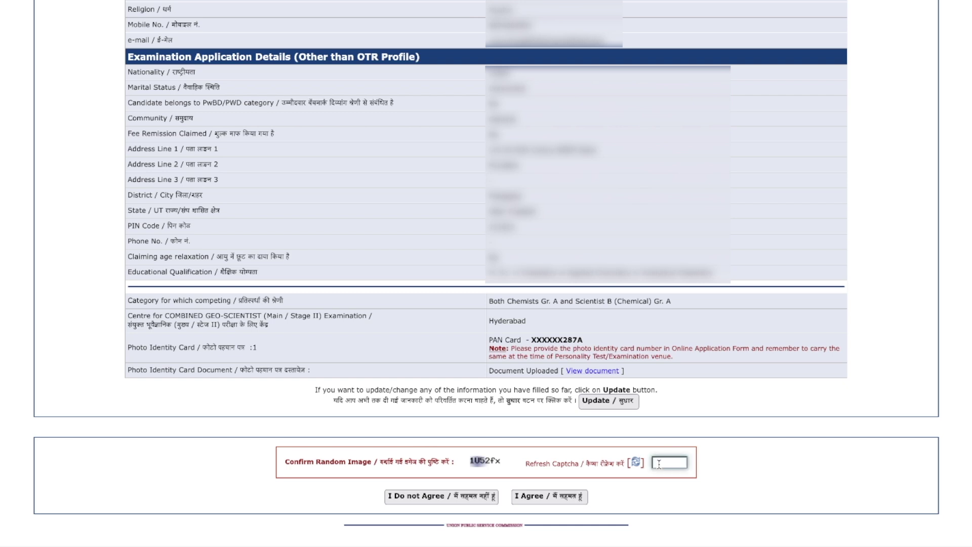
text(1U52fx)
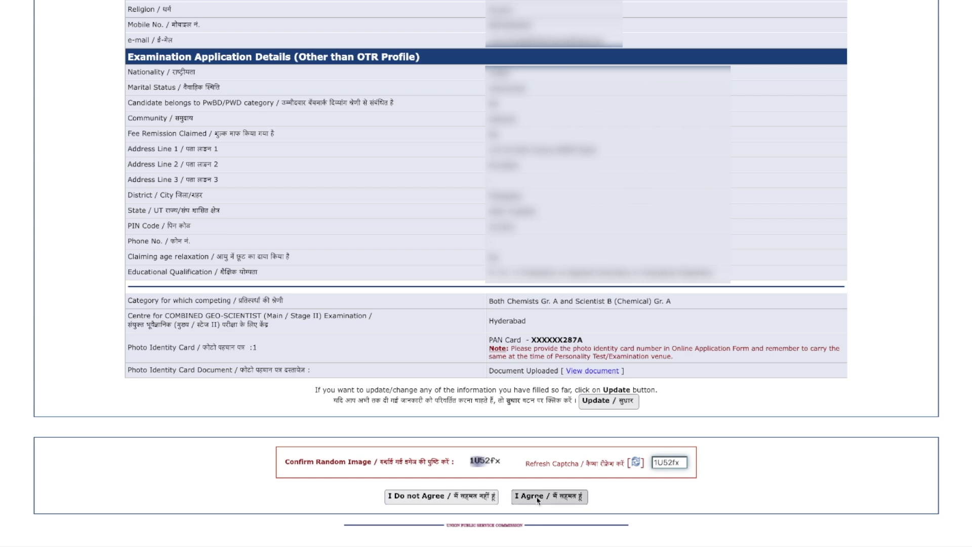
click(552, 496)
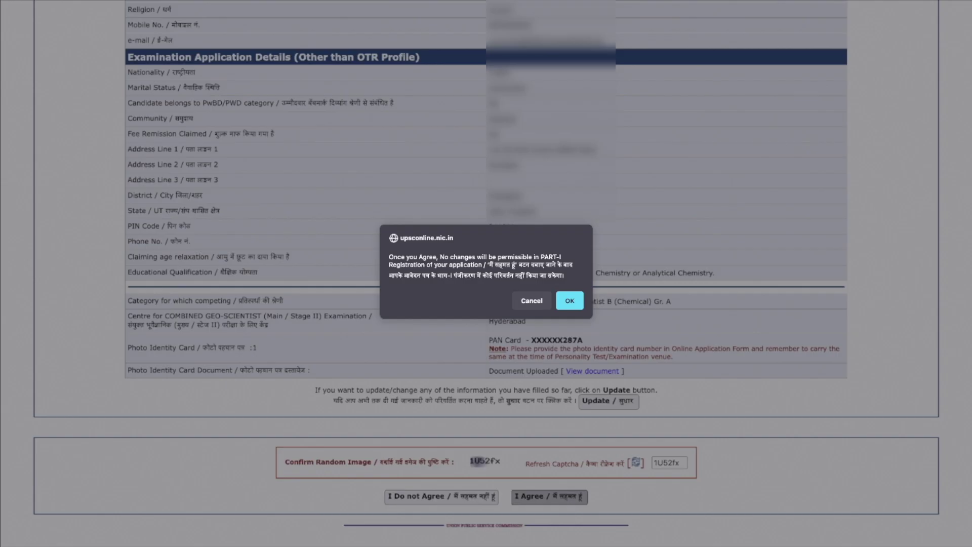
click(571, 301)
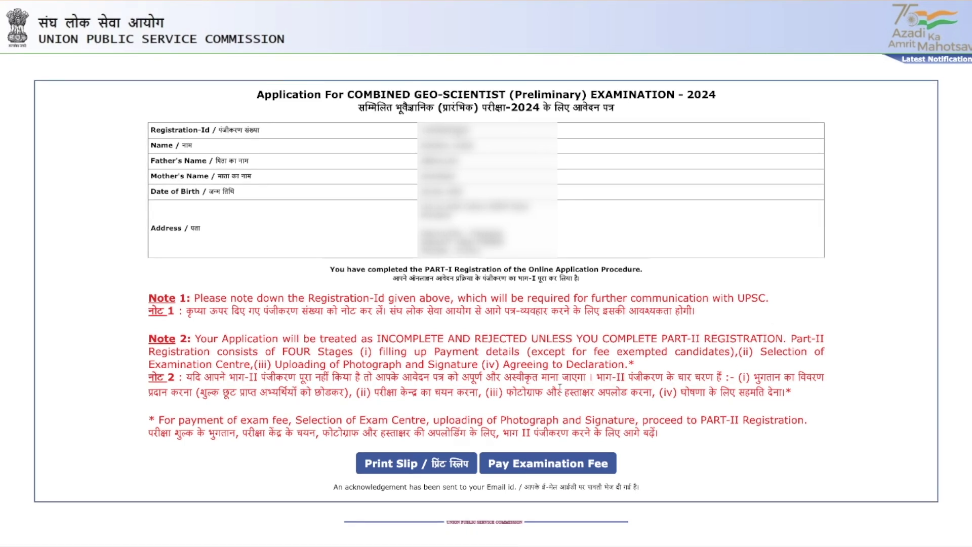
- Proceed to the examination fee payment and pay online through the SBI Payment Gateway using UPI
click(545, 470)
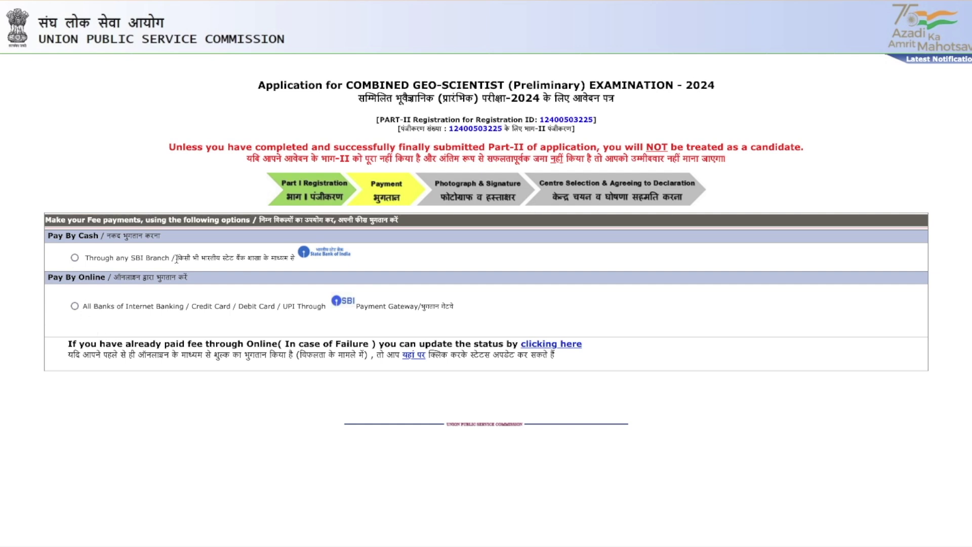
click(75, 306)
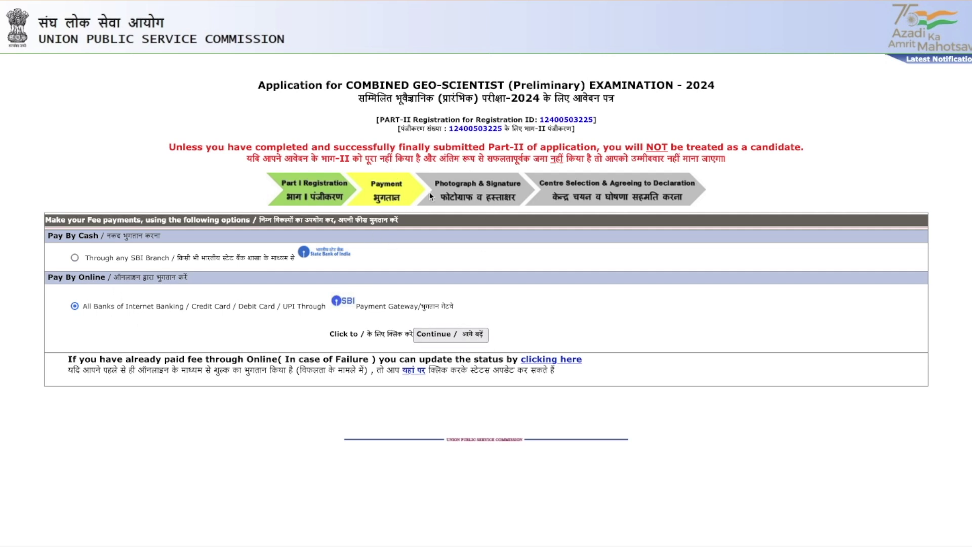
click(447, 332)
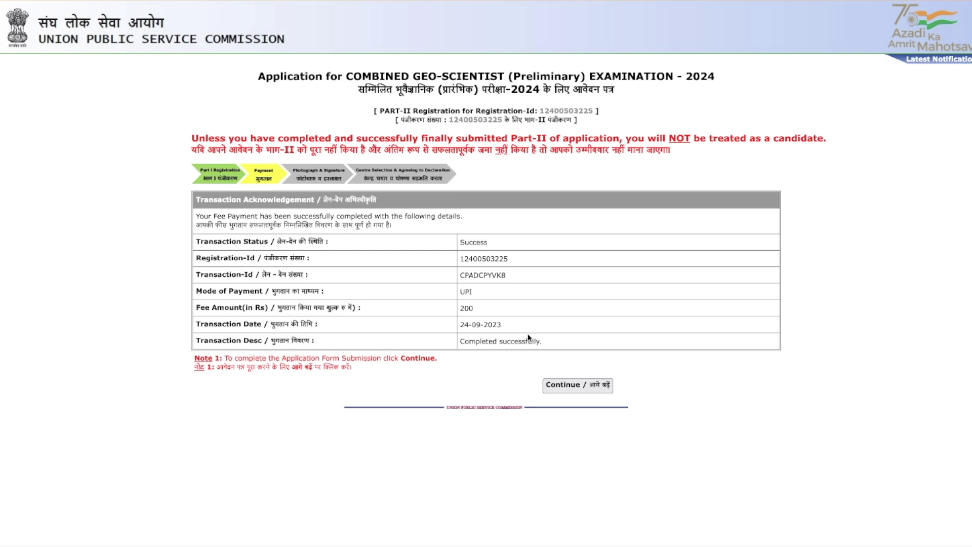
- From the payment acknowledgement, proceed to the Part II photograph and signature upload and accept the uploaded images
click(588, 389)
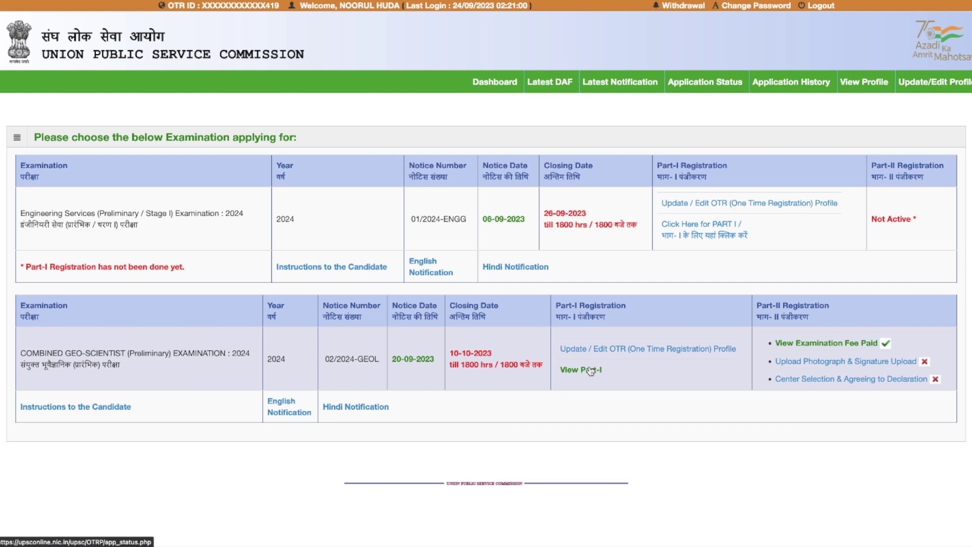
click(841, 363)
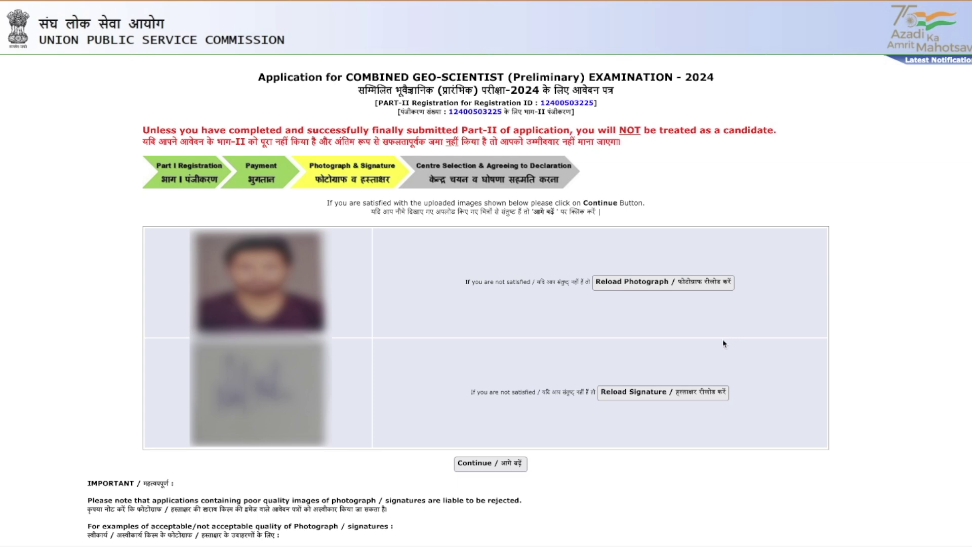
click(490, 463)
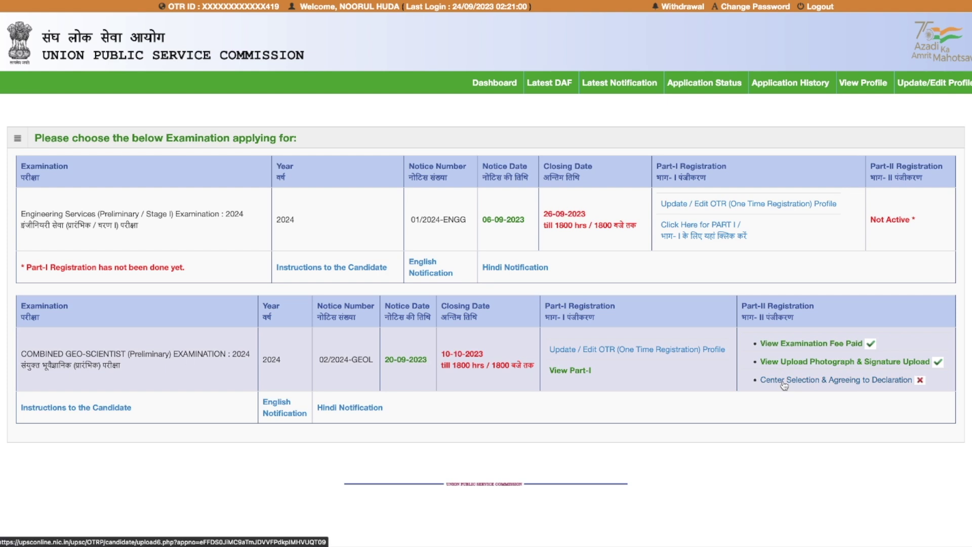
- Open the centre selection and declaration stage, choose Hyderabad as the examination centre, and agree to the declaration to finally submit the application
click(783, 382)
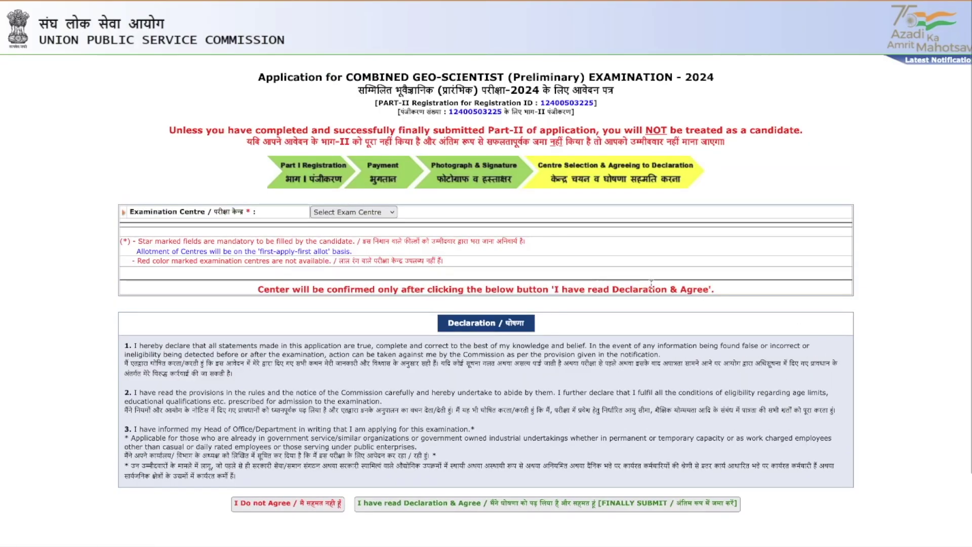
click(344, 213)
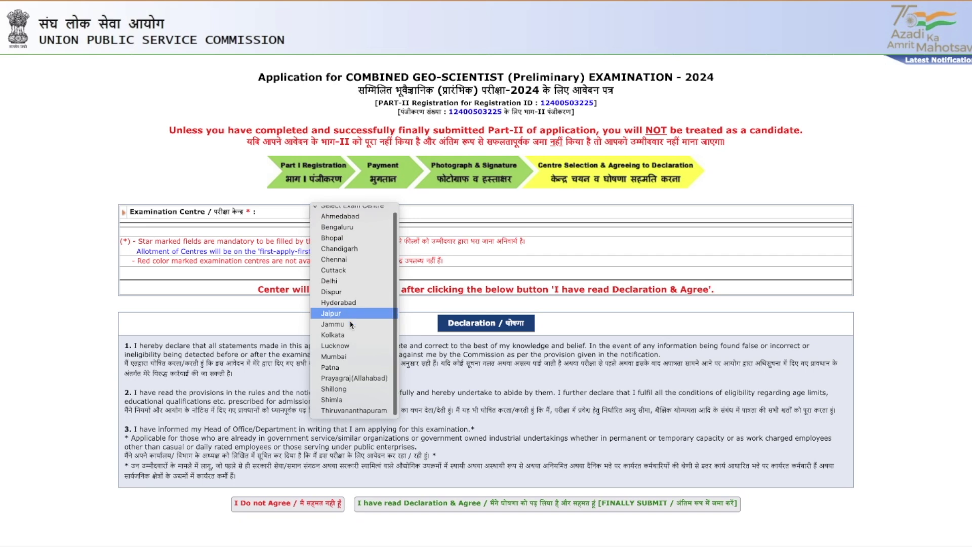
click(348, 304)
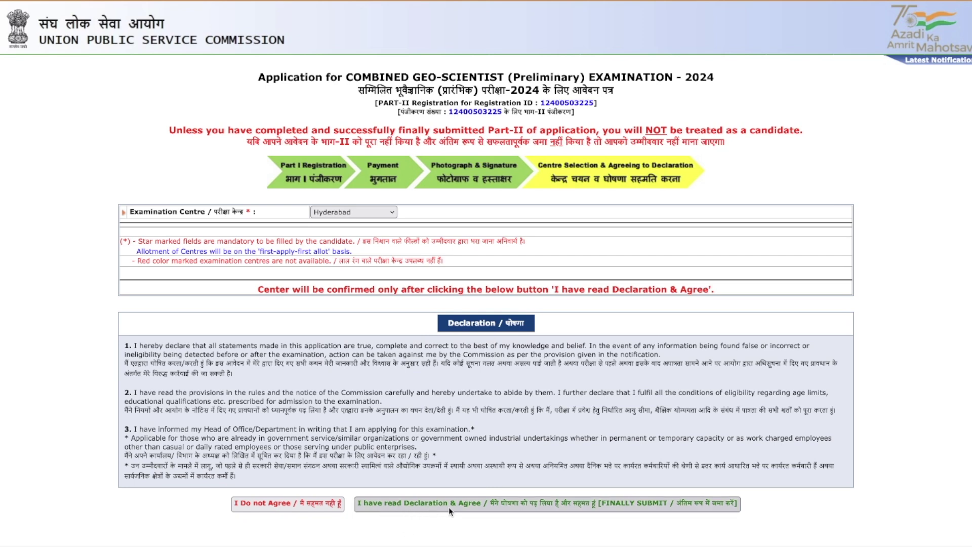
click(560, 506)
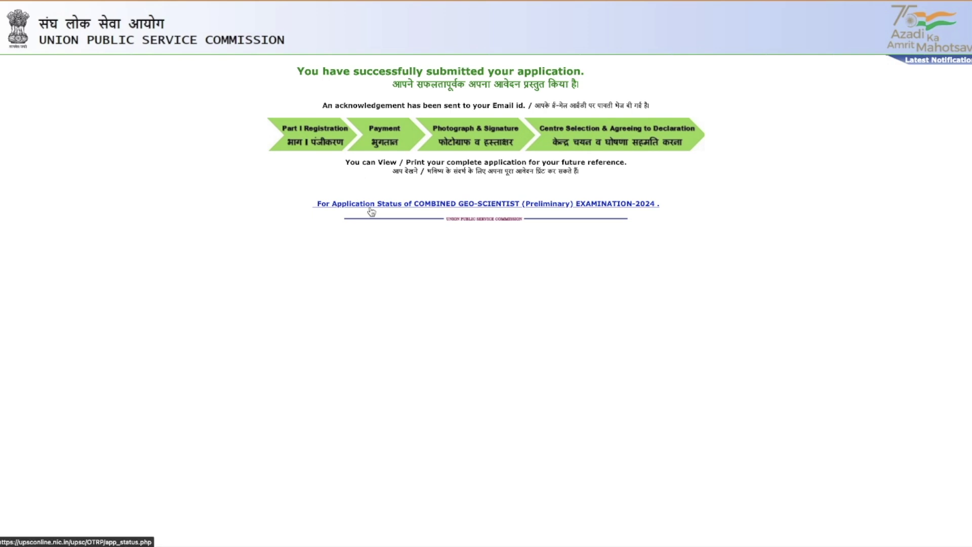
- Check the application status of the Combined Geo-Scientist (Preliminary) Examination 2024 and its recent activity on the dashboard
click(521, 204)
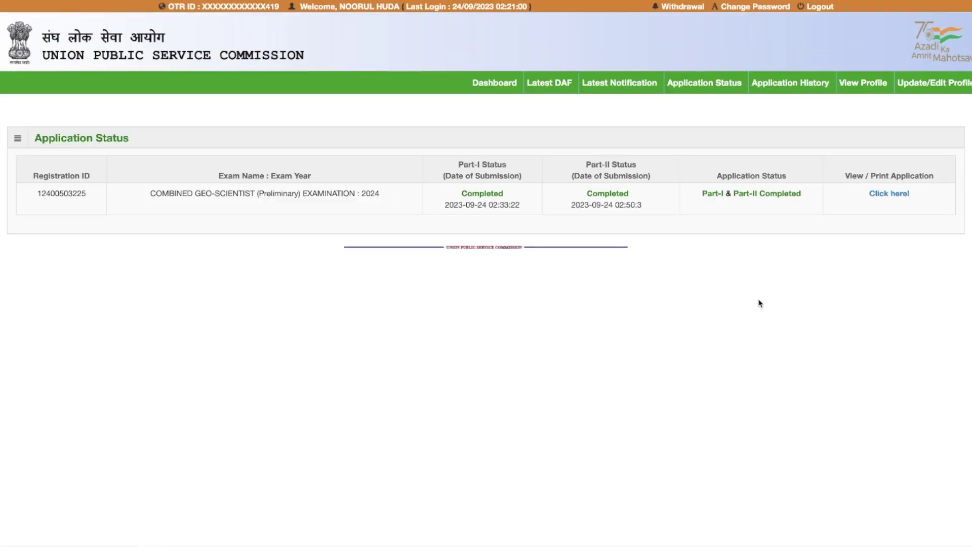
click(502, 89)
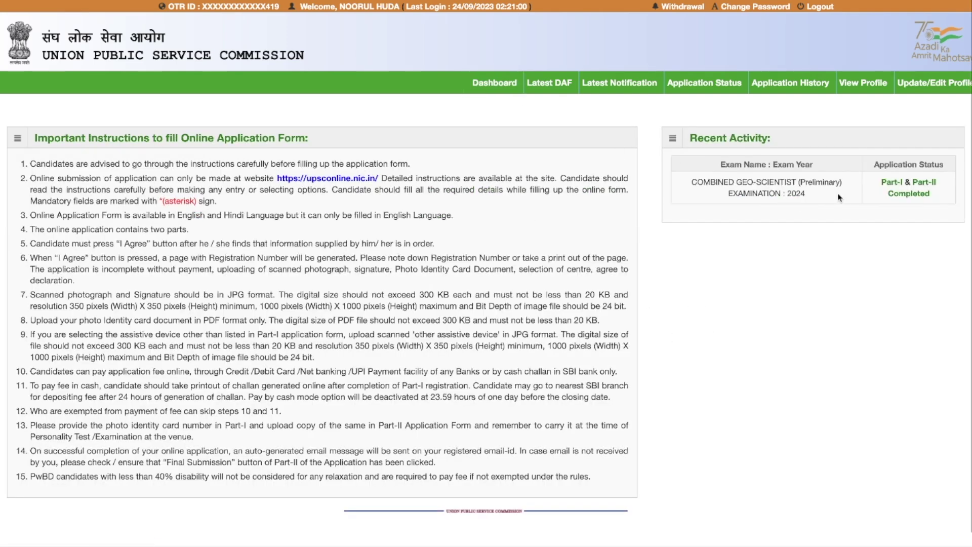